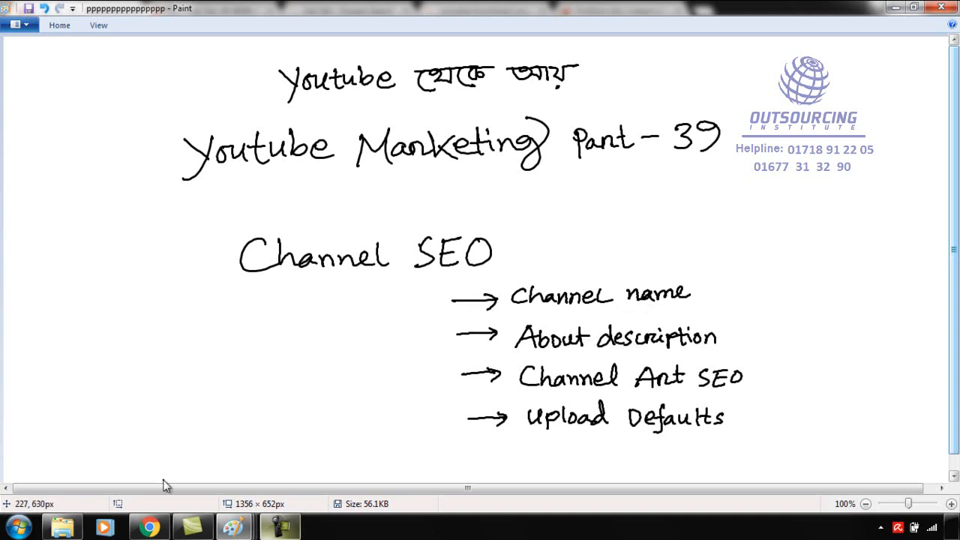
# Switch to Chrome and highlight the channel's name below the banner on its YouTube page.
pyautogui.click(149, 527)
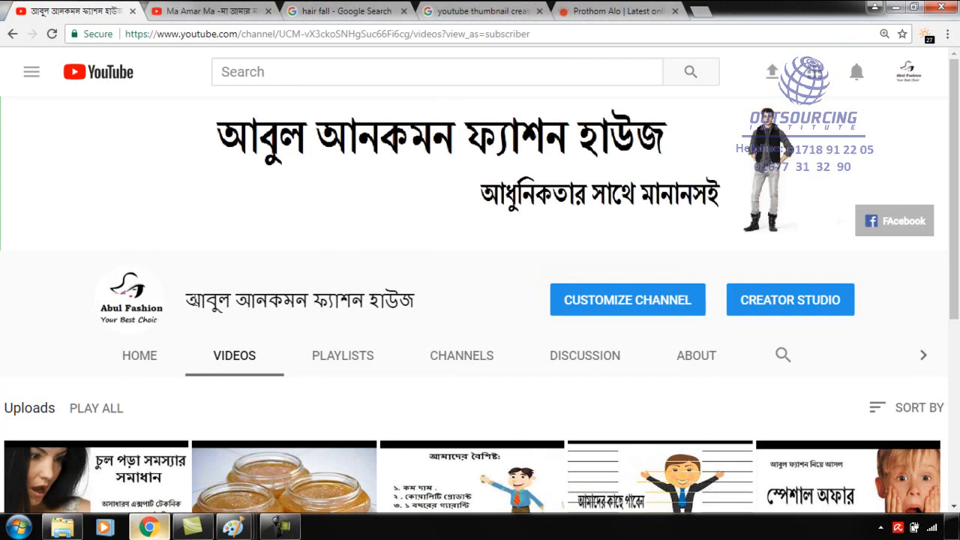
pyautogui.moveTo(186, 300); pyautogui.dragTo(394, 293)
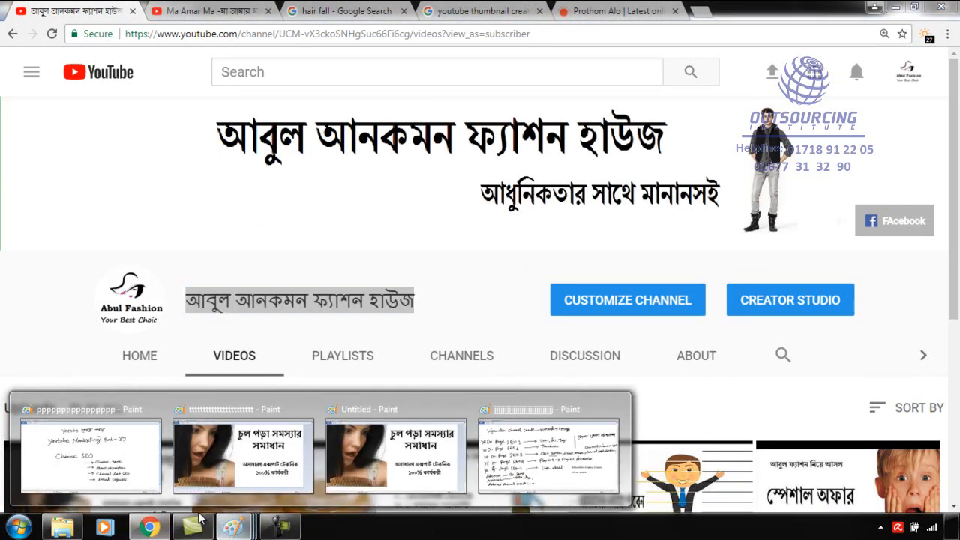
# Open a new blank Paint canvas and handwrite "Best fashion House in Chittagong" across its upper part.
pyautogui.click(20, 529)
pyautogui.click(45, 168)
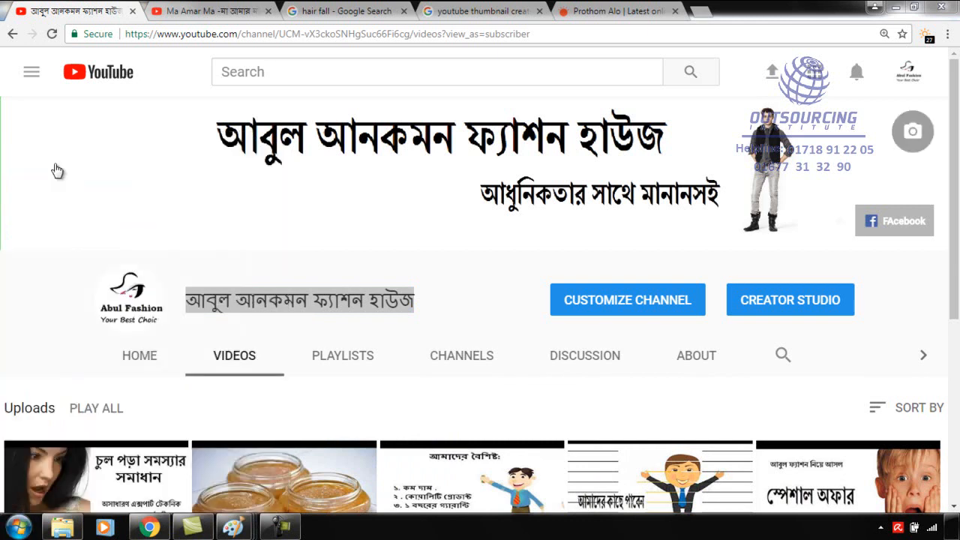
pyautogui.moveTo(252, 128); pyautogui.dragTo(252, 133)
pyautogui.hotkey('ctrl', 'z')
pyautogui.moveTo(232, 75)
pyautogui.mouseDown()
pyautogui.moveTo(232, 125)
pyautogui.moveTo(306, 116)
pyautogui.mouseUp()
pyautogui.moveTo(334, 80)
pyautogui.mouseDown()
pyautogui.moveTo(329, 105)
pyautogui.moveTo(345, 114)
pyautogui.mouseUp()
pyautogui.moveTo(320, 101); pyautogui.dragTo(342, 99)
pyautogui.moveTo(397, 70)
pyautogui.mouseDown()
pyautogui.moveTo(381, 134)
pyautogui.moveTo(404, 98)
pyautogui.mouseUp()
pyautogui.moveTo(414, 101); pyautogui.dragTo(420, 115)
pyautogui.moveTo(441, 80); pyautogui.dragTo(451, 114)
pyautogui.moveTo(456, 101)
pyautogui.mouseDown()
pyautogui.moveTo(459, 114)
pyautogui.moveTo(471, 103)
pyautogui.moveTo(495, 114)
pyautogui.mouseUp()
pyautogui.moveTo(532, 74); pyautogui.dragTo(531, 117)
pyautogui.moveTo(554, 71)
pyautogui.mouseDown()
pyautogui.moveTo(555, 119)
pyautogui.moveTo(570, 95)
pyautogui.mouseUp()
pyautogui.moveTo(576, 94)
pyautogui.mouseDown()
pyautogui.moveTo(607, 94)
pyautogui.moveTo(600, 111)
pyautogui.mouseUp()
pyautogui.moveTo(609, 96)
pyautogui.mouseDown()
pyautogui.moveTo(623, 109)
pyautogui.moveTo(666, 111)
pyautogui.mouseUp()
pyautogui.click(665, 83)
pyautogui.moveTo(674, 98); pyautogui.dragTo(686, 111)
pyautogui.moveTo(729, 95)
pyautogui.mouseDown()
pyautogui.moveTo(755, 76)
pyautogui.moveTo(799, 94)
pyautogui.moveTo(856, 96)
pyautogui.moveTo(870, 123)
pyautogui.moveTo(893, 90)
pyautogui.mouseUp()
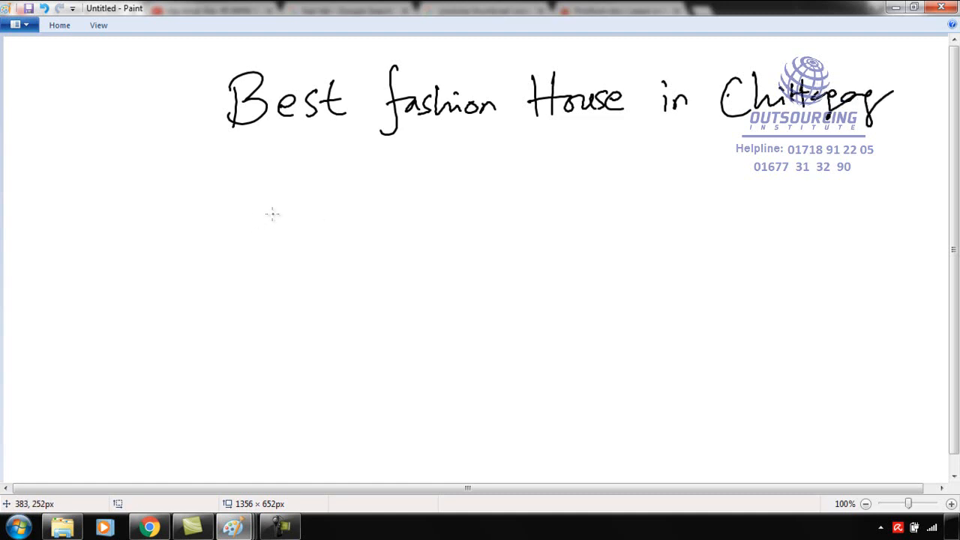
# Label the first line "Keywords:" and handwrite "Abul fashion House" beneath it with an arrow pointing to it.
pyautogui.moveTo(83, 105)
pyautogui.mouseDown()
pyautogui.moveTo(79, 118)
pyautogui.moveTo(194, 106)
pyautogui.mouseUp()
pyautogui.moveTo(182, 254)
pyautogui.mouseDown()
pyautogui.moveTo(227, 246)
pyautogui.moveTo(252, 225)
pyautogui.moveTo(349, 213)
pyautogui.moveTo(359, 243)
pyautogui.mouseUp()
pyautogui.moveTo(453, 186)
pyautogui.mouseDown()
pyautogui.moveTo(444, 179)
pyautogui.moveTo(422, 261)
pyautogui.mouseUp()
pyautogui.moveTo(419, 217)
pyautogui.mouseDown()
pyautogui.moveTo(461, 212)
pyautogui.moveTo(470, 232)
pyautogui.moveTo(554, 222)
pyautogui.mouseUp()
pyautogui.moveTo(593, 195); pyautogui.dragTo(595, 236)
pyautogui.moveTo(612, 190)
pyautogui.mouseDown()
pyautogui.moveTo(614, 214)
pyautogui.moveTo(622, 214)
pyautogui.mouseUp()
pyautogui.moveTo(633, 210)
pyautogui.mouseDown()
pyautogui.moveTo(627, 222)
pyautogui.moveTo(657, 225)
pyautogui.moveTo(690, 213)
pyautogui.mouseUp()
pyautogui.click(725, 201)
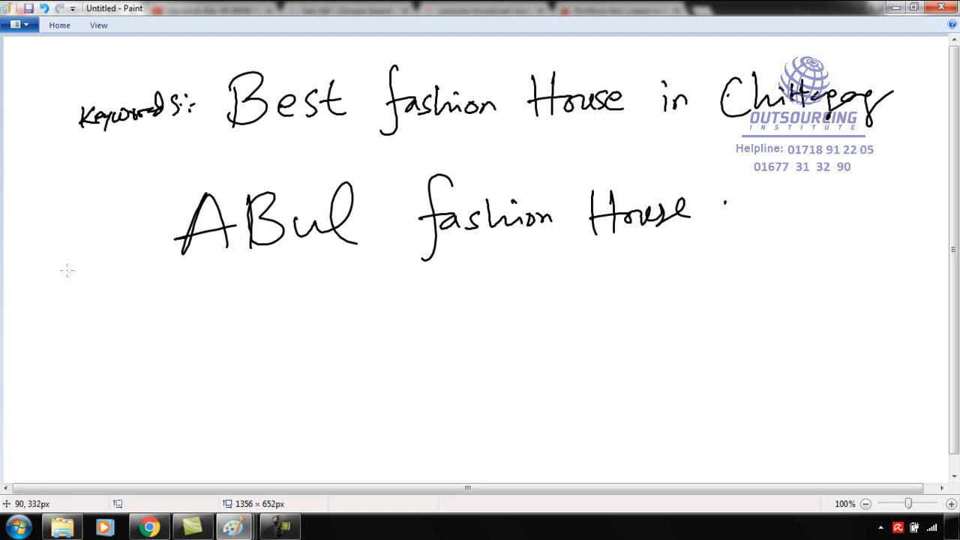
pyautogui.moveTo(92, 233)
pyautogui.mouseDown()
pyautogui.moveTo(141, 237)
pyautogui.moveTo(129, 250)
pyautogui.mouseUp()
# Check the channel name on the YouTube page in Chrome, clear its highlight, and return to the Paint canvas.
pyautogui.moveTo(150, 527)
pyautogui.click(150, 450)
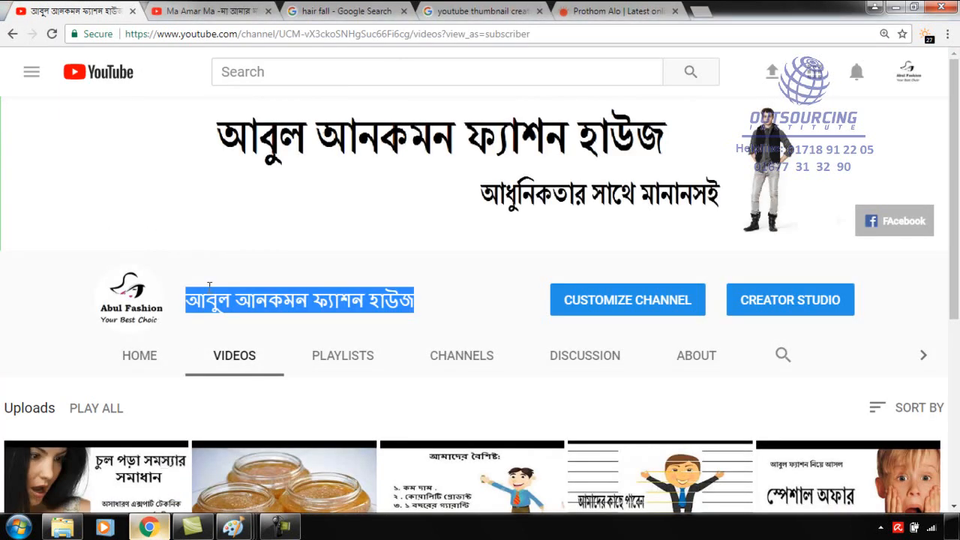
pyautogui.click(255, 305)
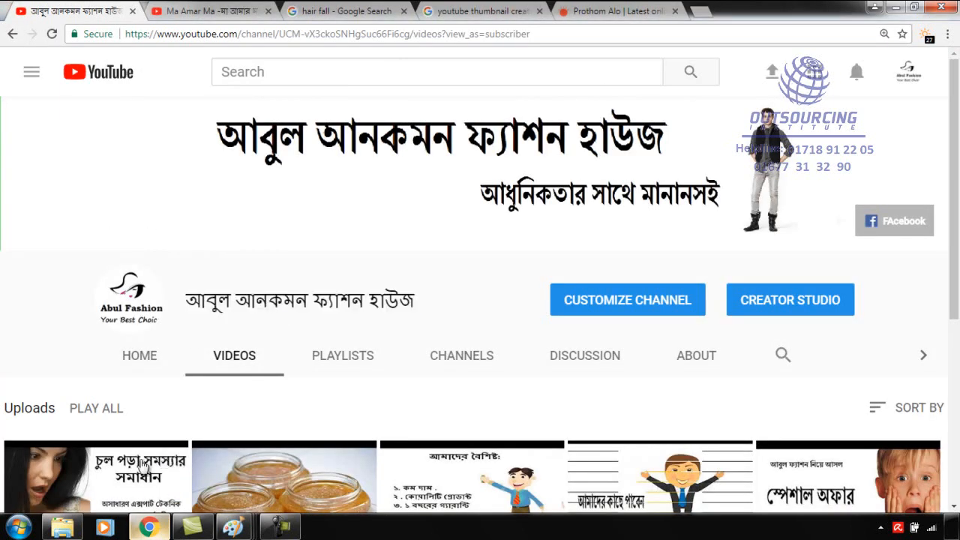
pyautogui.click(143, 528)
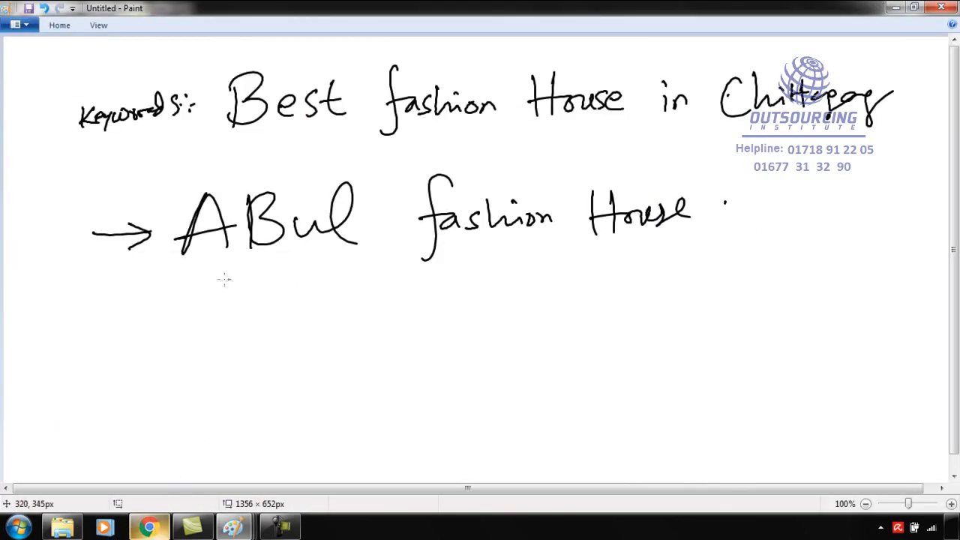
# Handwrite "Abul Best fashion House Chittagong" as a third line and draw a box around it.
pyautogui.moveTo(120, 321)
pyautogui.mouseDown()
pyautogui.moveTo(105, 365)
pyautogui.moveTo(138, 359)
pyautogui.mouseUp()
pyautogui.moveTo(107, 347)
pyautogui.mouseDown()
pyautogui.moveTo(135, 342)
pyautogui.moveTo(185, 357)
pyautogui.moveTo(197, 315)
pyautogui.moveTo(206, 358)
pyautogui.mouseUp()
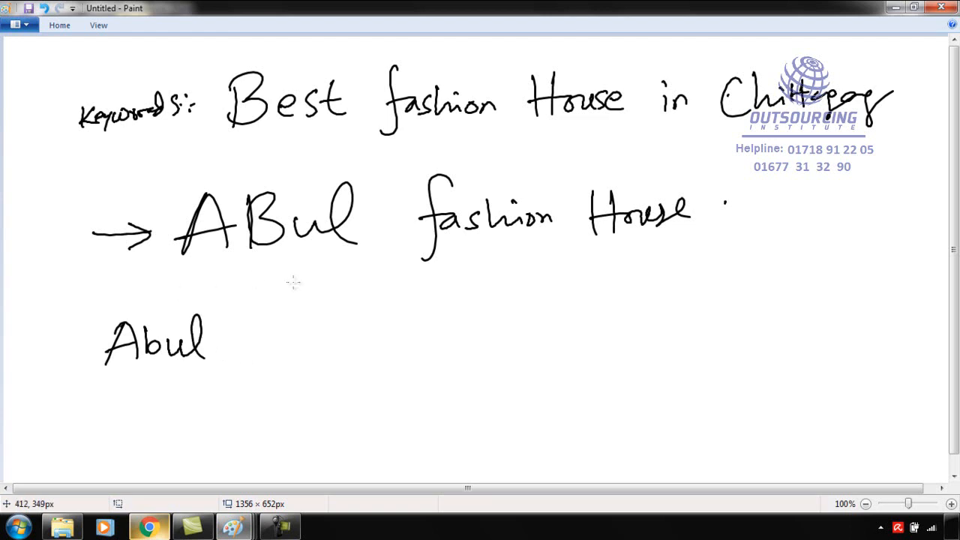
pyautogui.moveTo(246, 319)
pyautogui.mouseDown()
pyautogui.moveTo(244, 359)
pyautogui.moveTo(300, 355)
pyautogui.mouseUp()
pyautogui.moveTo(329, 313); pyautogui.dragTo(336, 357)
pyautogui.moveTo(315, 335); pyautogui.dragTo(342, 333)
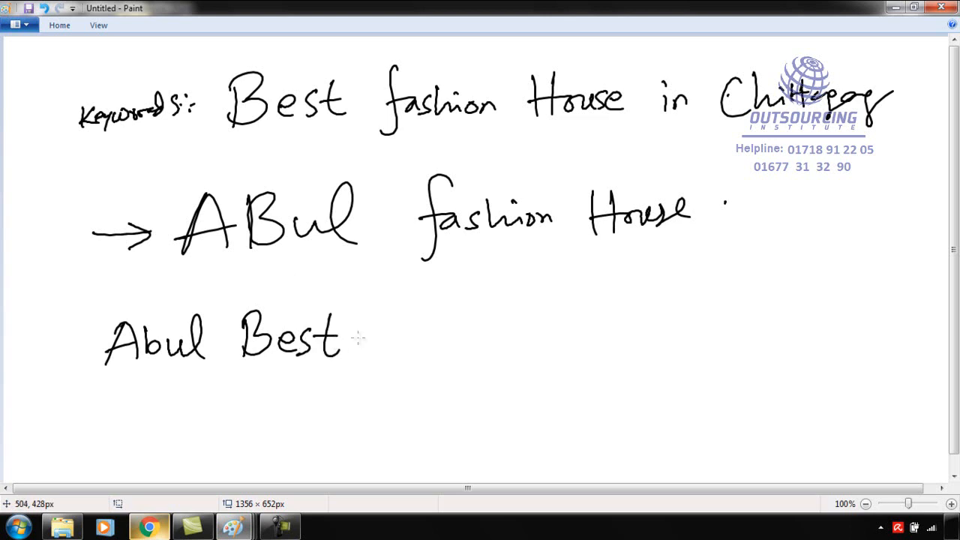
pyautogui.moveTo(404, 300); pyautogui.dragTo(381, 368)
pyautogui.moveTo(426, 333)
pyautogui.mouseDown()
pyautogui.moveTo(431, 352)
pyautogui.moveTo(441, 314)
pyautogui.moveTo(513, 344)
pyautogui.mouseUp()
pyautogui.moveTo(564, 303)
pyautogui.mouseDown()
pyautogui.moveTo(558, 341)
pyautogui.moveTo(577, 342)
pyautogui.mouseUp()
pyautogui.moveTo(546, 330); pyautogui.dragTo(664, 334)
pyautogui.moveTo(714, 306)
pyautogui.mouseDown()
pyautogui.moveTo(713, 336)
pyautogui.moveTo(750, 334)
pyautogui.mouseUp()
pyautogui.moveTo(757, 301)
pyautogui.mouseDown()
pyautogui.moveTo(775, 301)
pyautogui.moveTo(753, 322)
pyautogui.moveTo(820, 322)
pyautogui.moveTo(832, 347)
pyautogui.moveTo(894, 343)
pyautogui.moveTo(876, 339)
pyautogui.mouseUp()
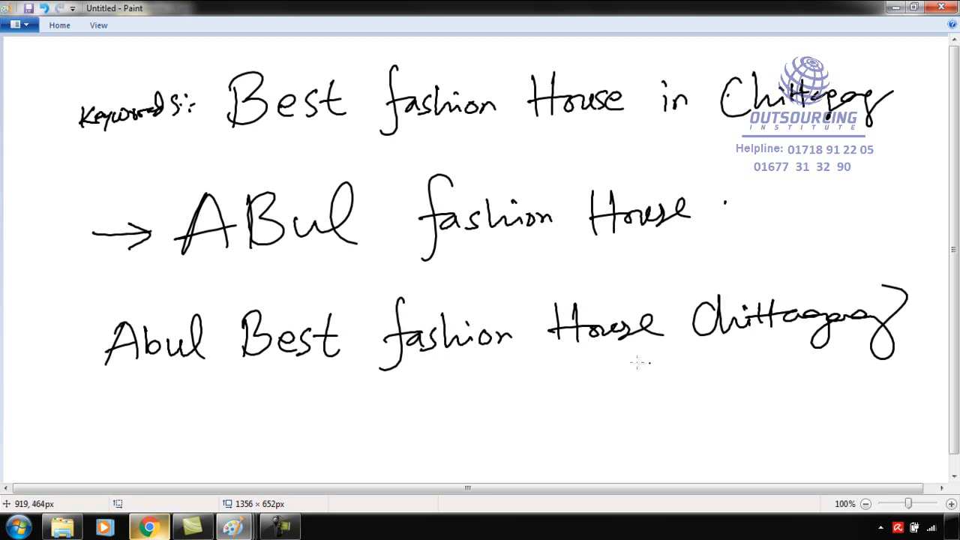
pyautogui.moveTo(84, 298)
pyautogui.mouseDown()
pyautogui.moveTo(84, 398)
pyautogui.moveTo(836, 370)
pyautogui.moveTo(915, 281)
pyautogui.moveTo(71, 304)
pyautogui.mouseUp()
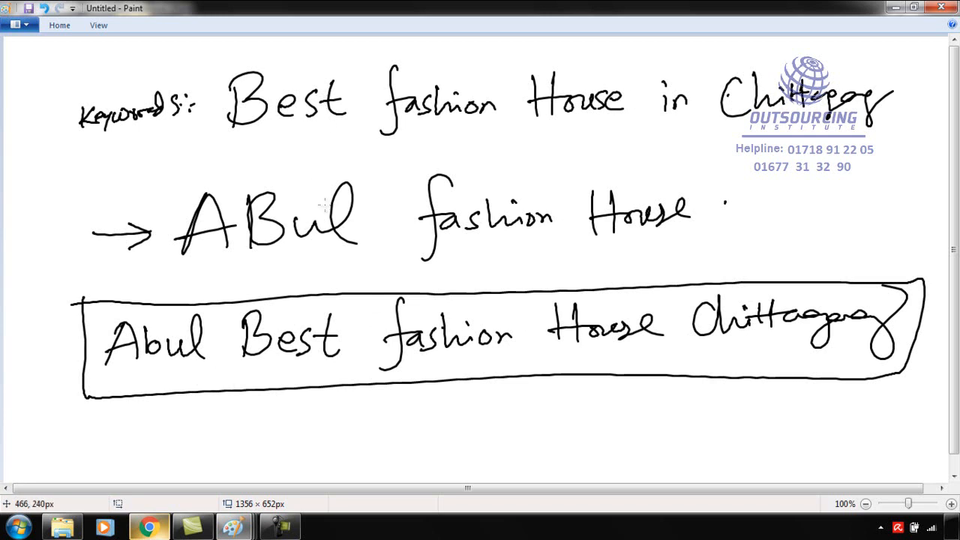
# Underline "fashion" and "House" in the first two lines and mark the boxed line with slanted strokes beside it.
pyautogui.moveTo(418, 128); pyautogui.dragTo(497, 125)
pyautogui.moveTo(472, 252); pyautogui.dragTo(531, 250)
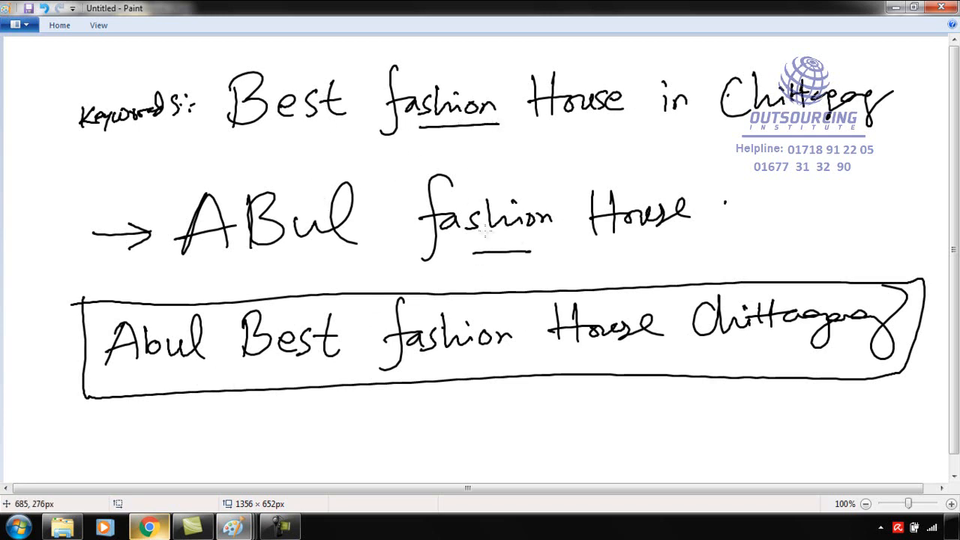
pyautogui.moveTo(573, 120); pyautogui.dragTo(624, 118)
pyautogui.moveTo(632, 257); pyautogui.dragTo(663, 255)
pyautogui.moveTo(27, 368)
pyautogui.mouseDown()
pyautogui.moveTo(67, 343)
pyautogui.moveTo(66, 352)
pyautogui.mouseUp()
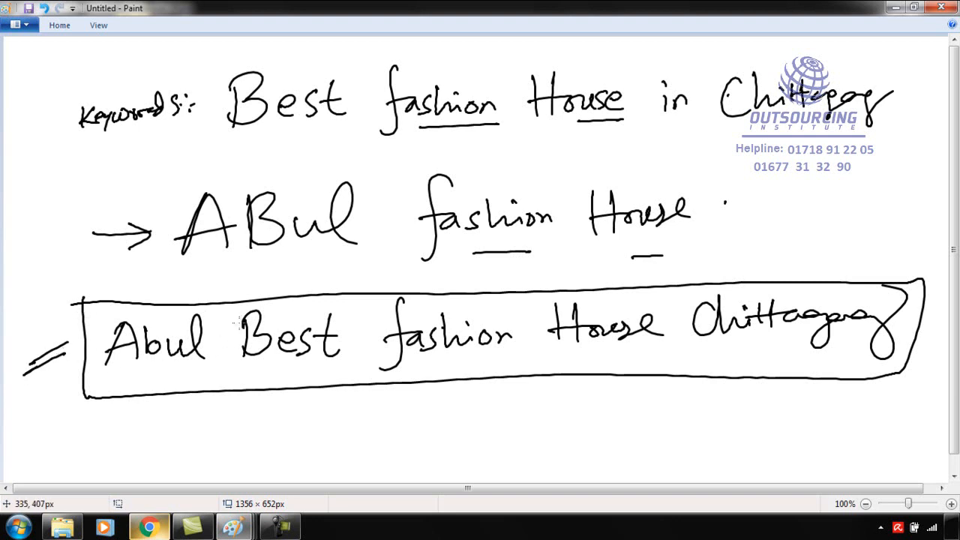
# Switch to Chrome, highlight the channel name, and open the YouTube account settings overview to examine the name options.
pyautogui.click(149, 527)
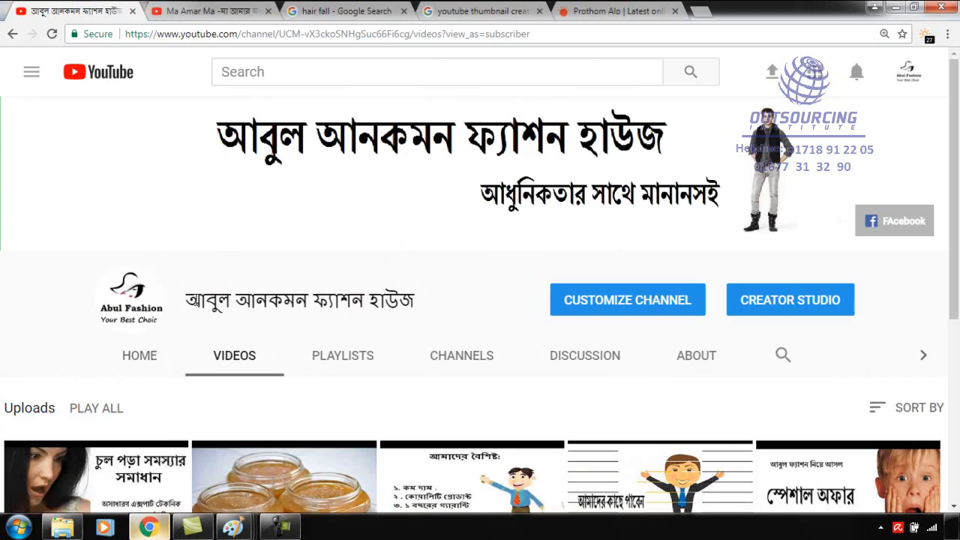
pyautogui.moveTo(192, 296); pyautogui.dragTo(417, 294)
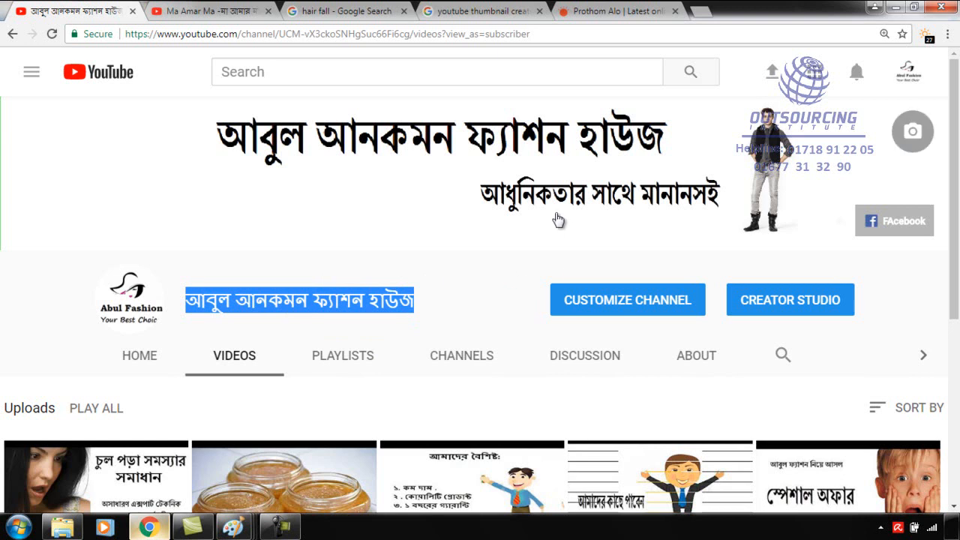
pyautogui.click(908, 73)
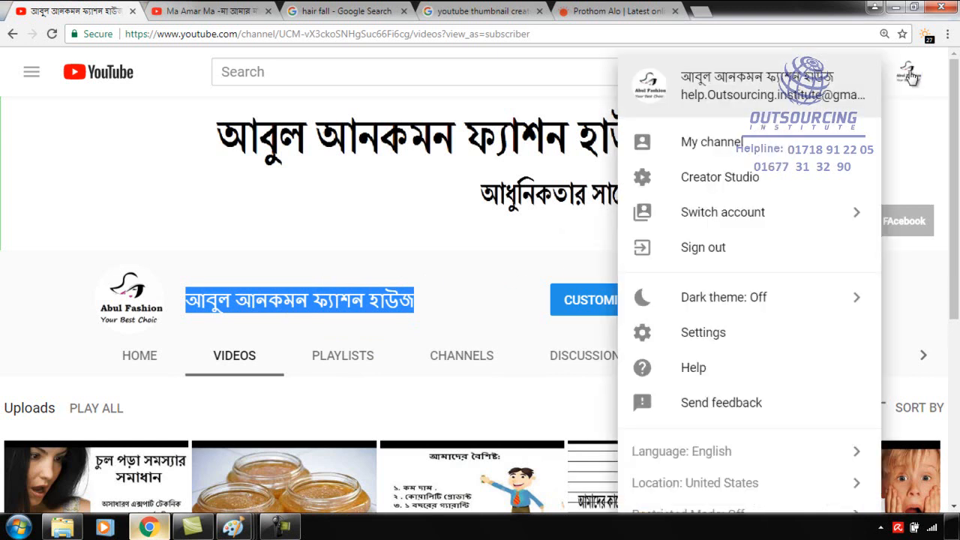
pyautogui.click(711, 149)
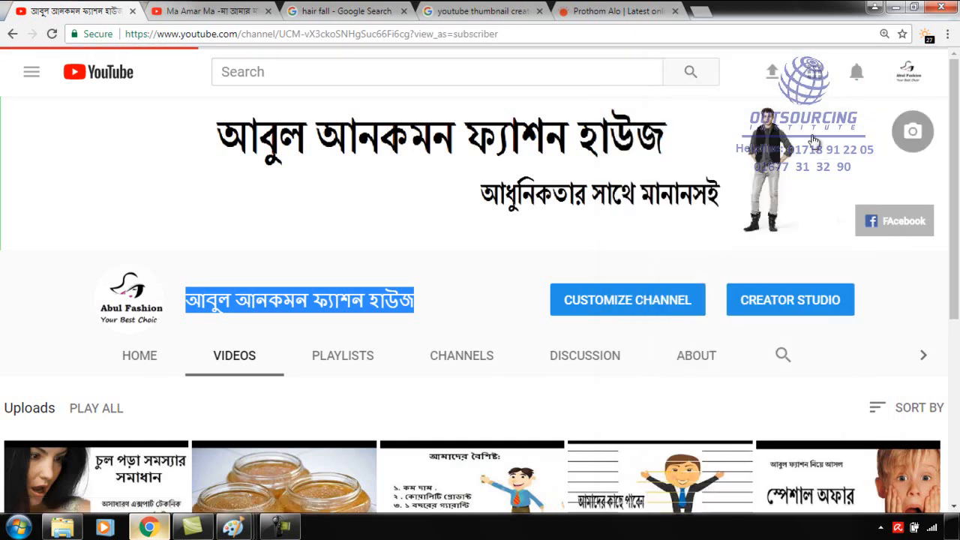
pyautogui.click(907, 74)
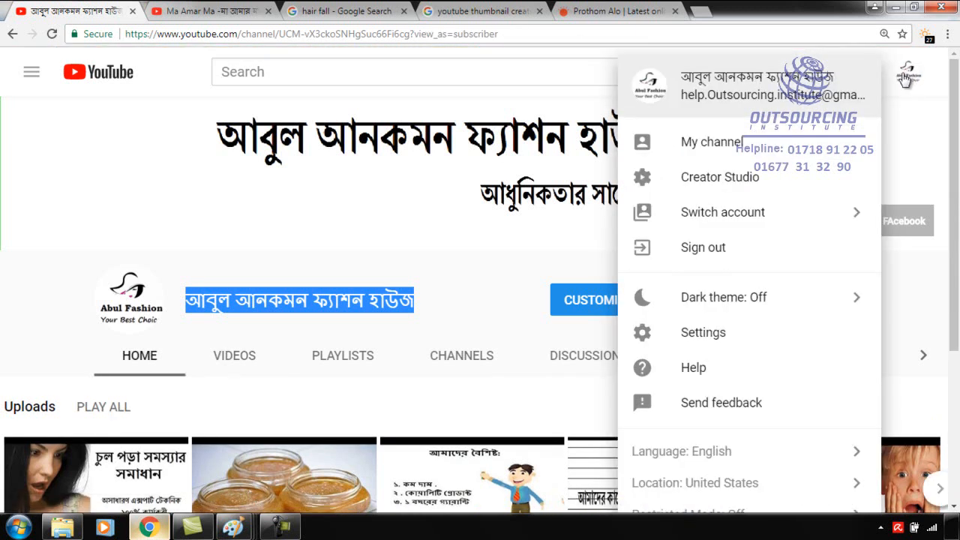
pyautogui.click(702, 333)
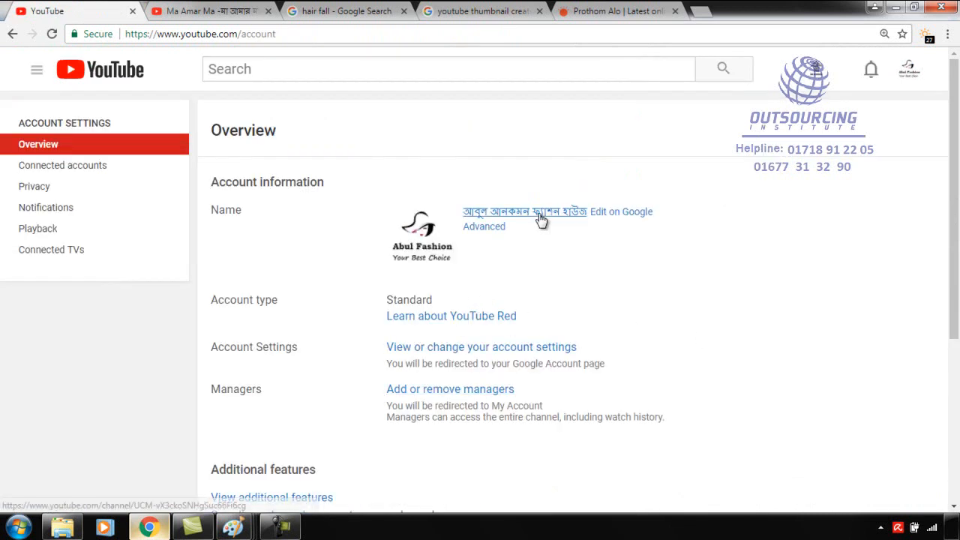
pyautogui.scroll(-2, 504, 285)
pyautogui.scroll(2, 500, 288)
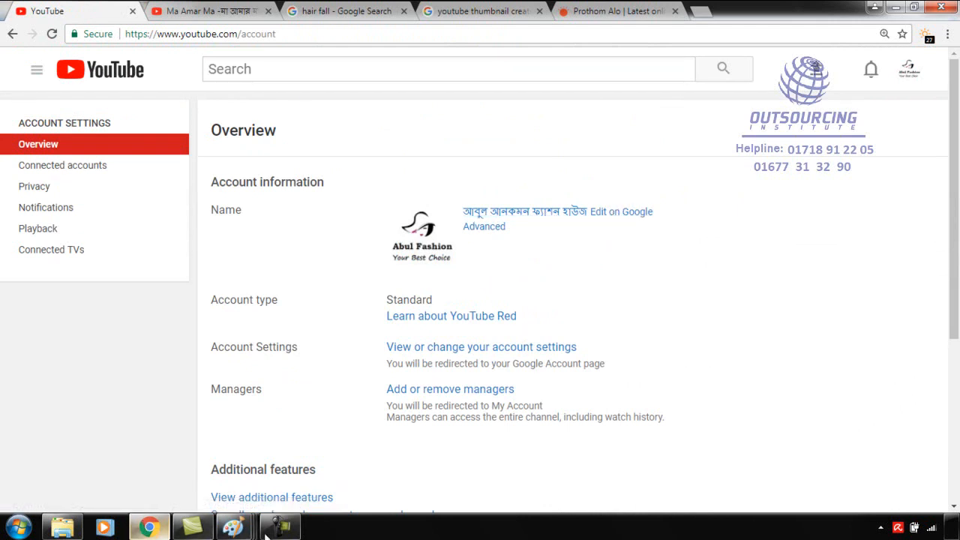
# Switch to Paint and review the handwritten YouTube SEO topic notes and the Channel SEO outline.
pyautogui.moveTo(245, 529)
pyautogui.moveTo(559, 459)
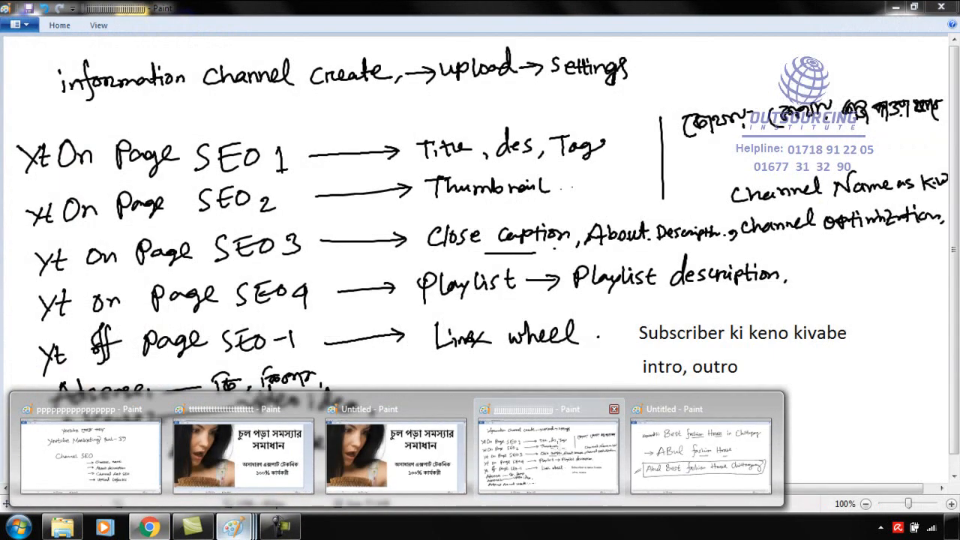
pyautogui.click(559, 460)
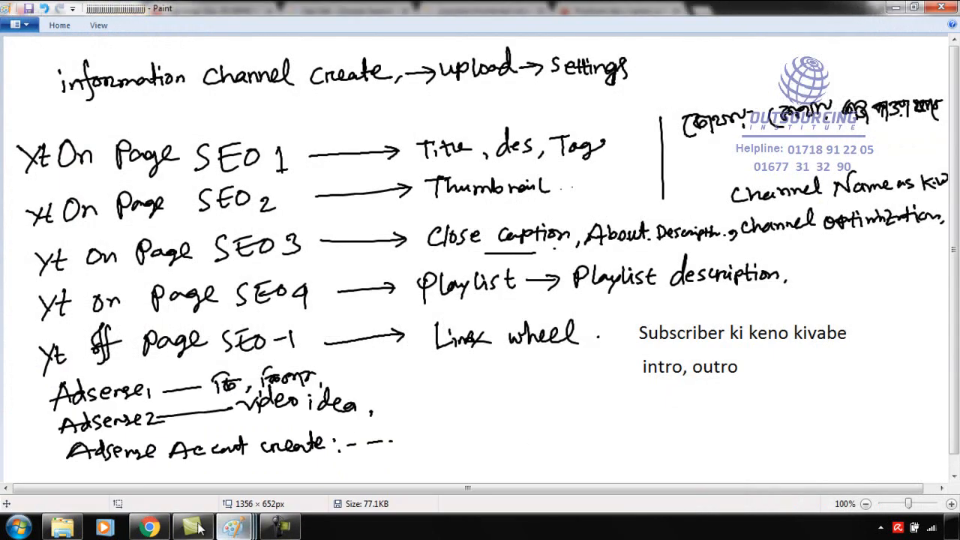
pyautogui.moveTo(233, 530)
pyautogui.click(517, 403)
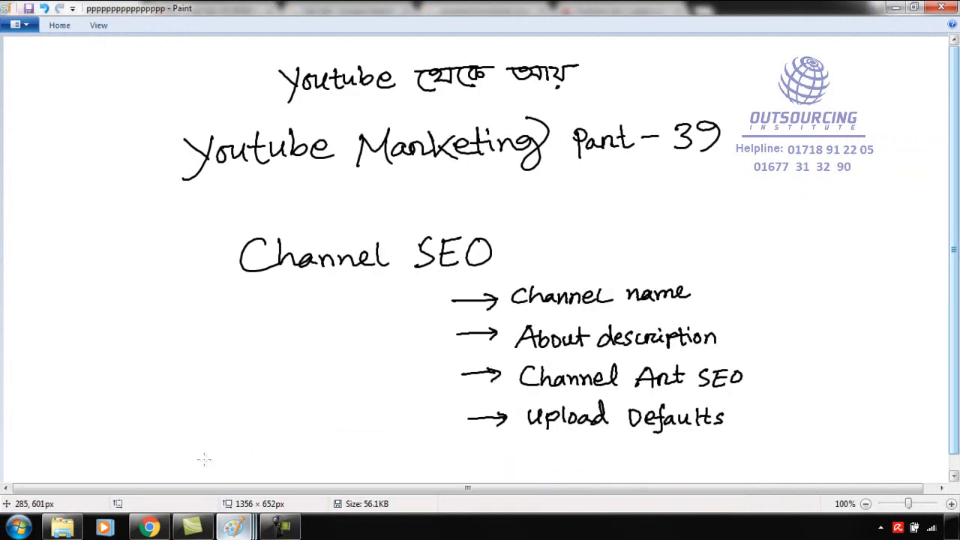
# Return to Chrome, open the user's own YouTube channel, and view its About section with the channel description.
pyautogui.click(150, 528)
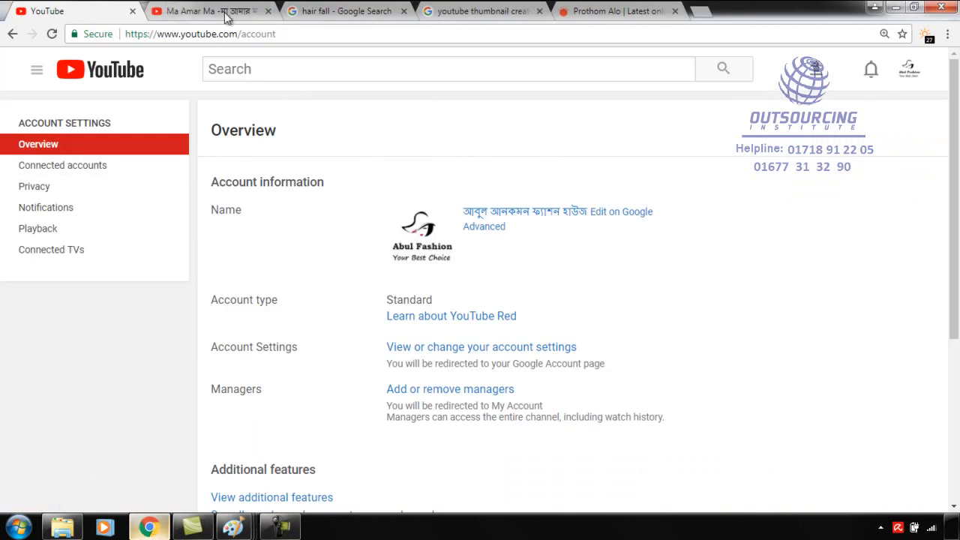
pyautogui.click(36, 69)
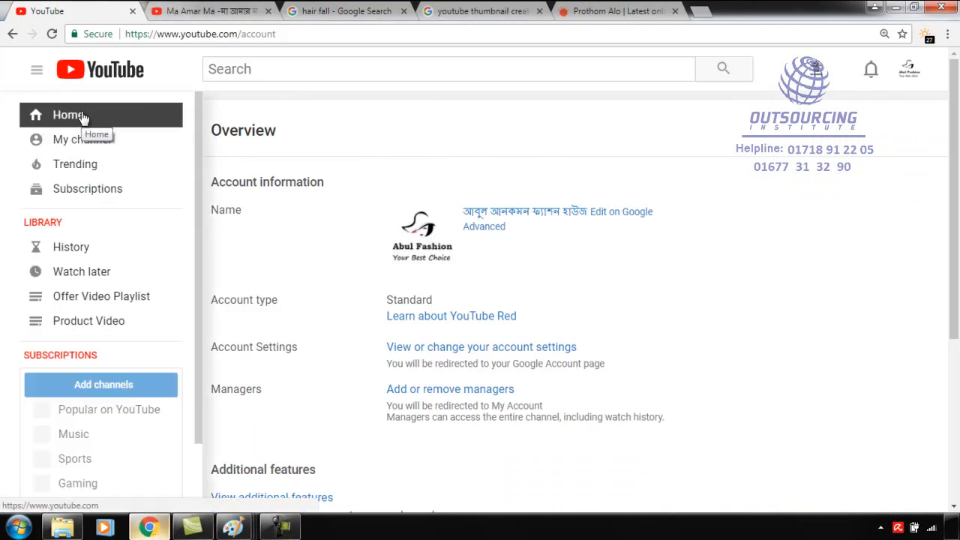
pyautogui.click(99, 147)
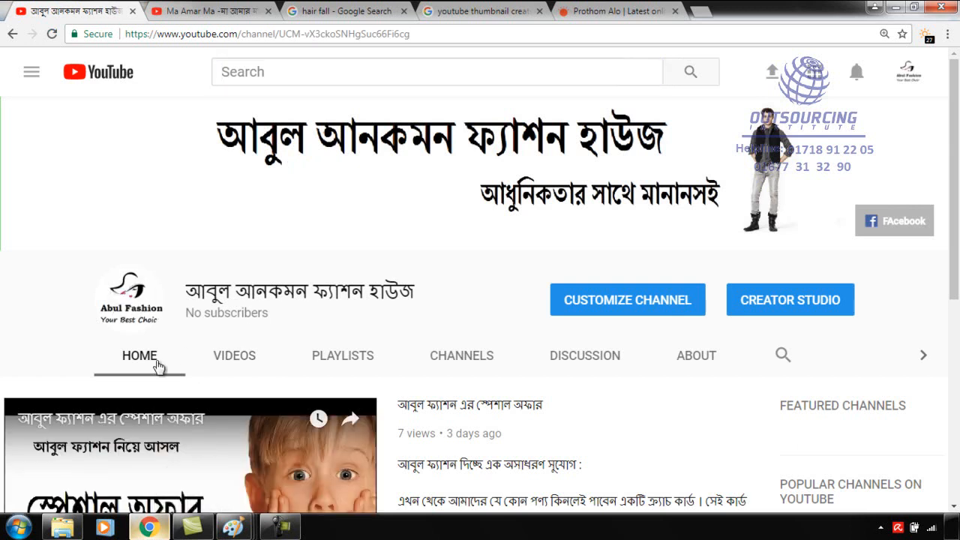
pyautogui.click(700, 359)
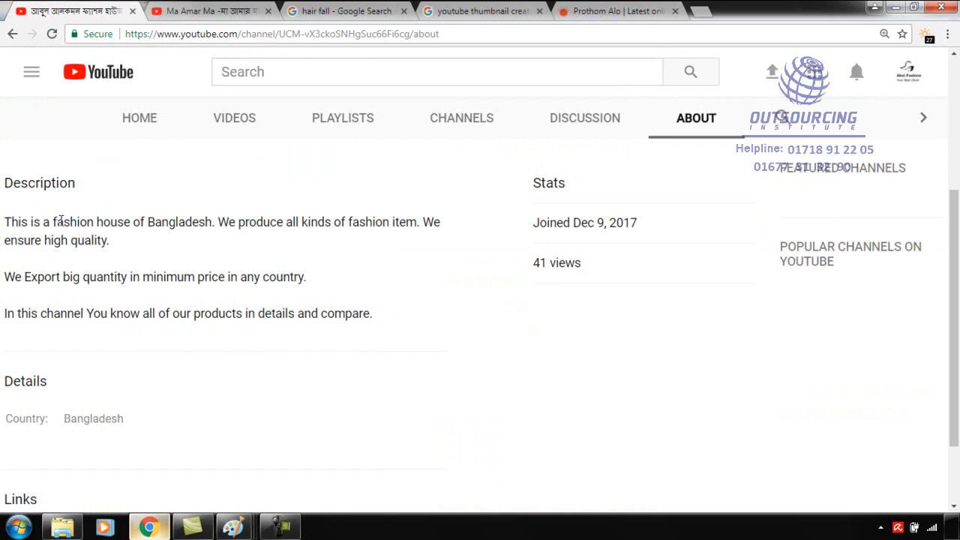
pyautogui.scroll(3, 60, 225)
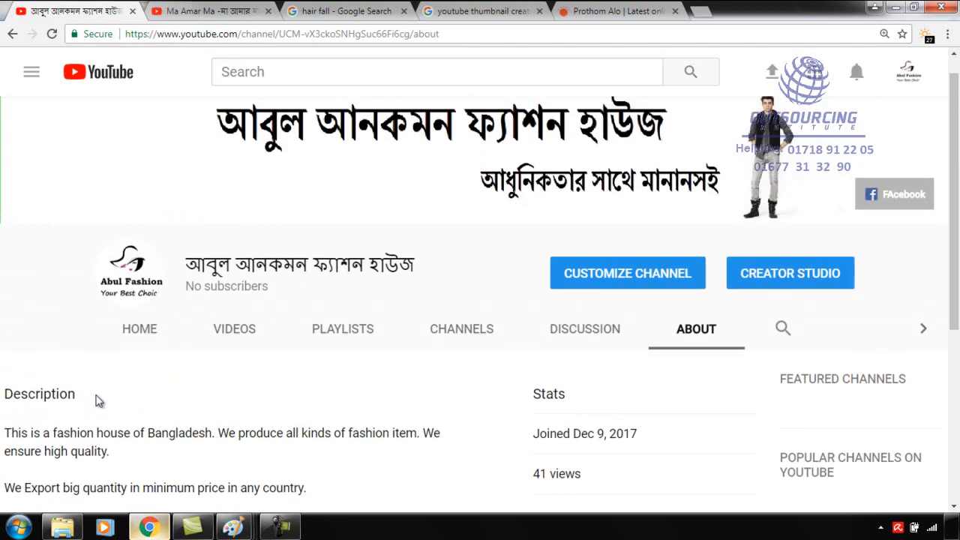
pyautogui.scroll(-1, 102, 420)
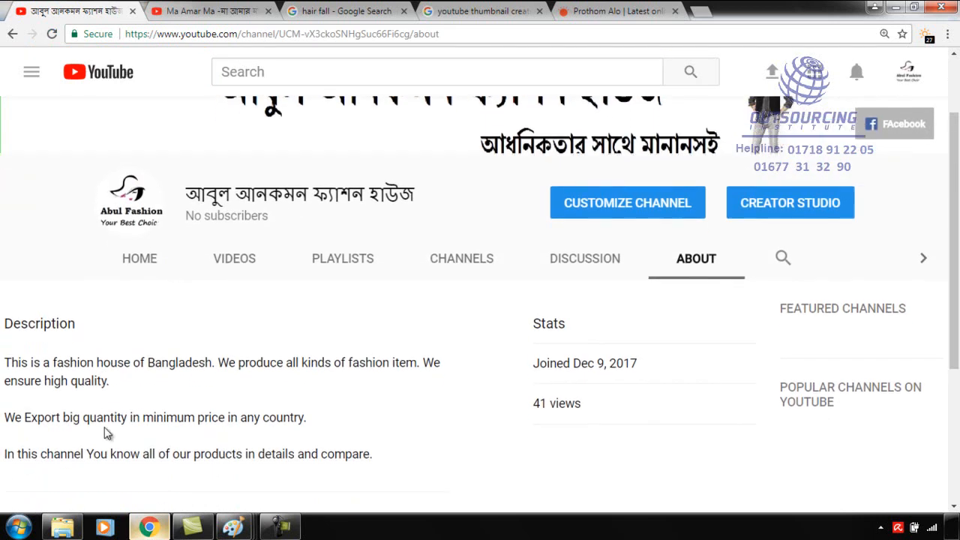
# Enter channel customization mode from the About section and look over the editable channel details.
pyautogui.click(622, 204)
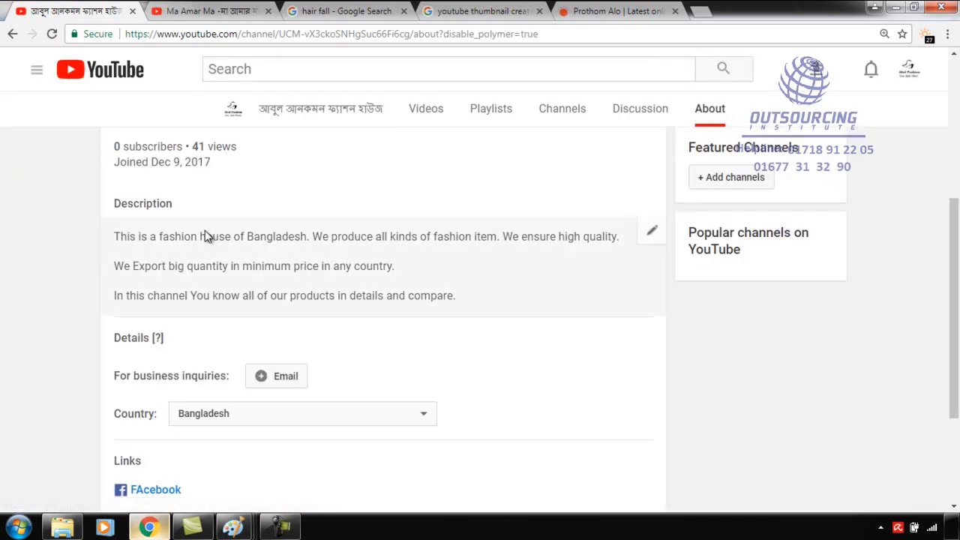
pyautogui.scroll(2, 418, 359)
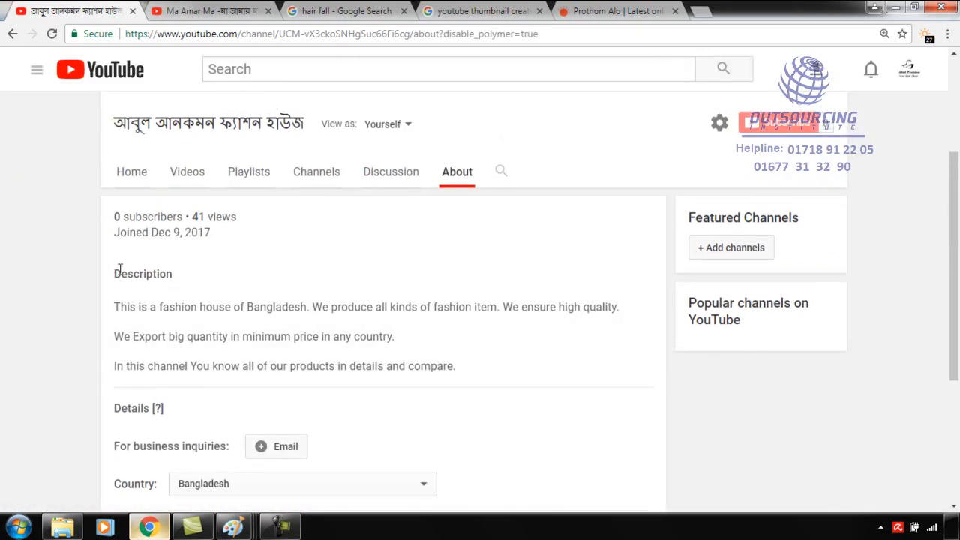
pyautogui.scroll(3, 150, 276)
pyautogui.scroll(-3, 175, 281)
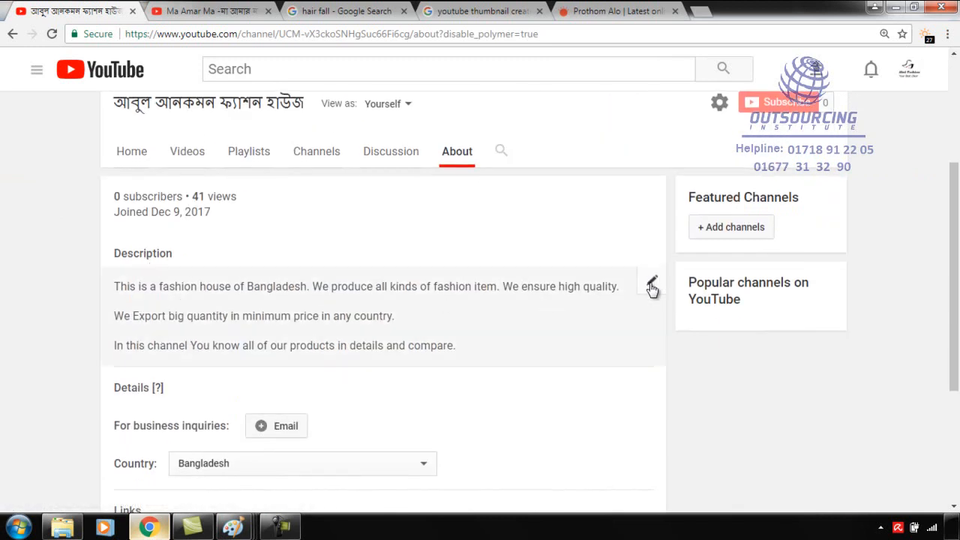
# Open the channel description for editing and change "This is a fashion house" to "This is the best fashion house".
pyautogui.click(651, 284)
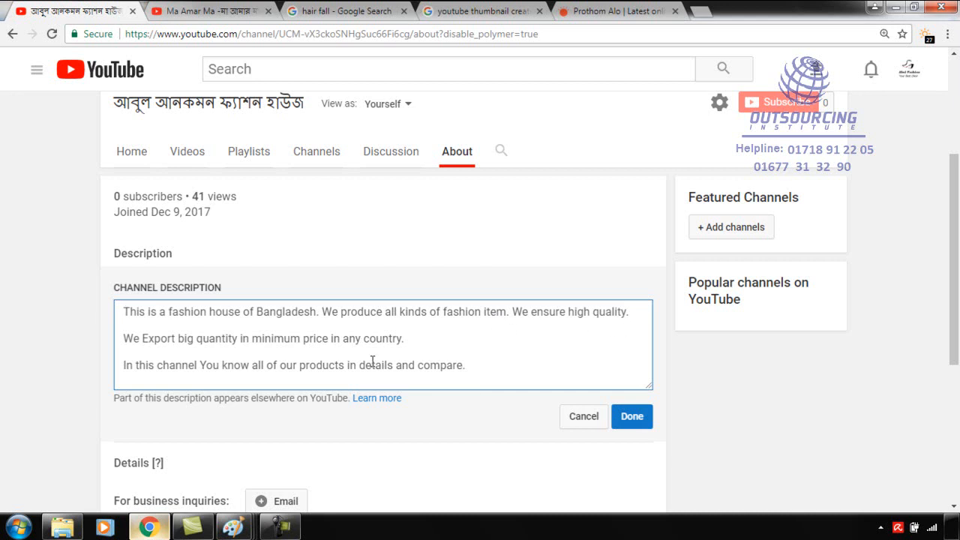
pyautogui.click(167, 315)
pyautogui.press('BackSpace')
pyautogui.write('the vbes')
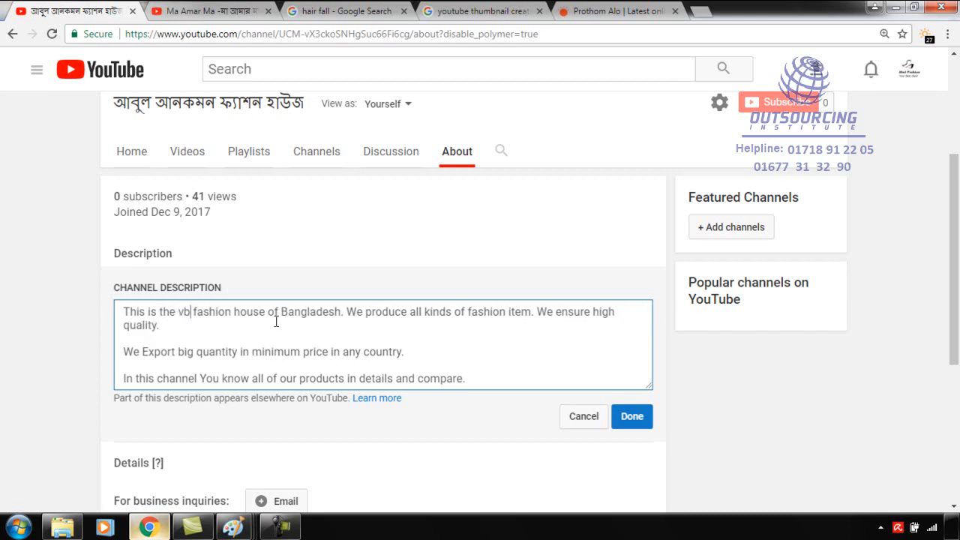
pyautogui.press('BackSpace')
pyautogui.press('BackSpace')
pyautogui.press('BackSpace')
pyautogui.press('BackSpace')
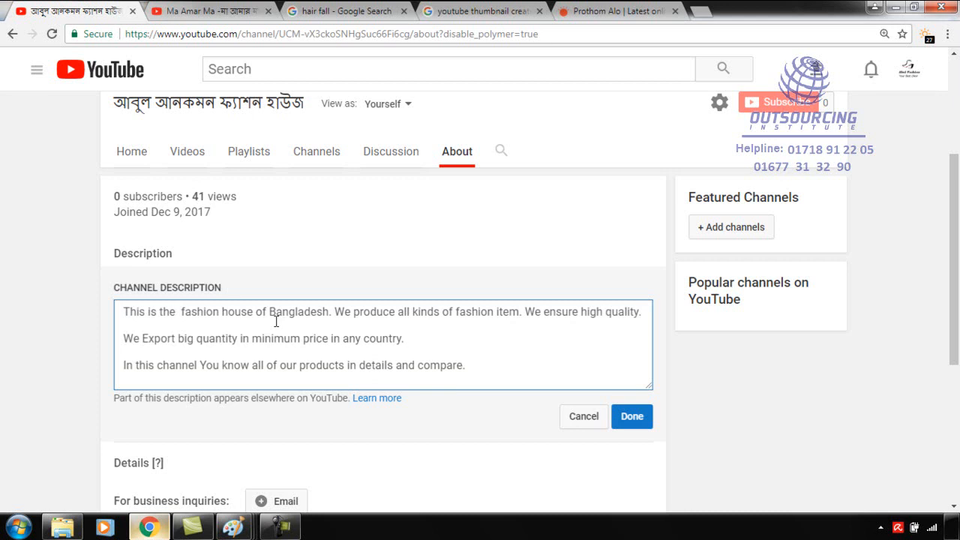
pyautogui.write('best')
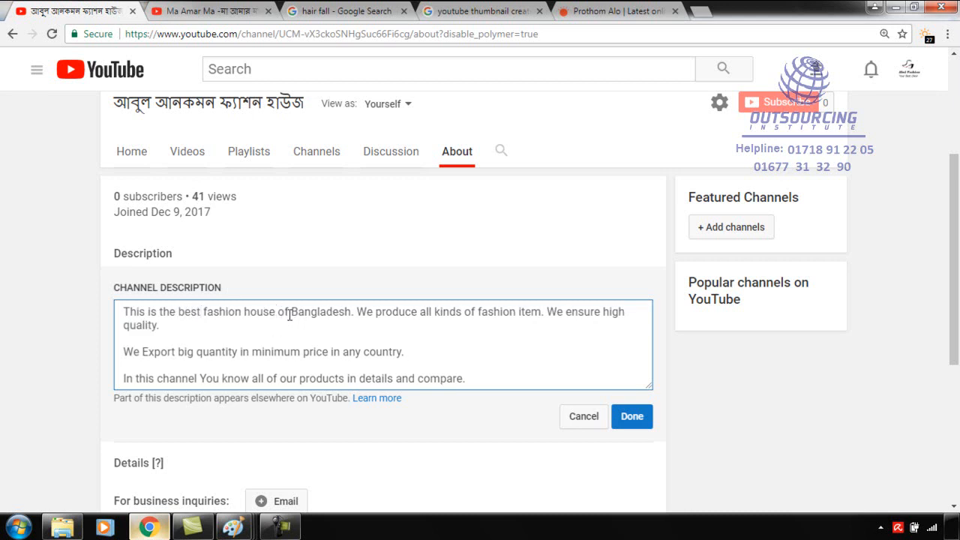
# Replace "of Bangladesh" in the description's first sentence with "in chittagong Bangladesh".
pyautogui.moveTo(279, 311); pyautogui.dragTo(353, 312)
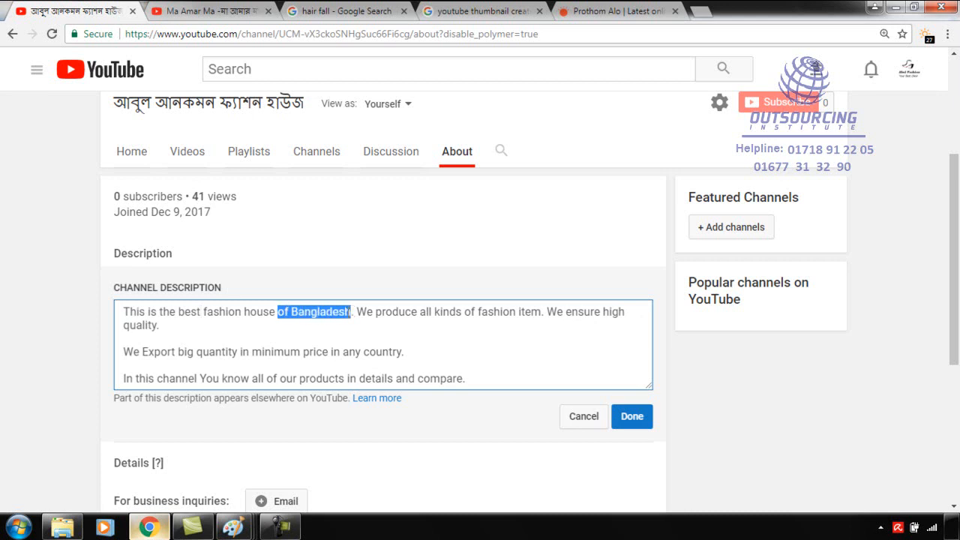
pyautogui.write('in chittago')
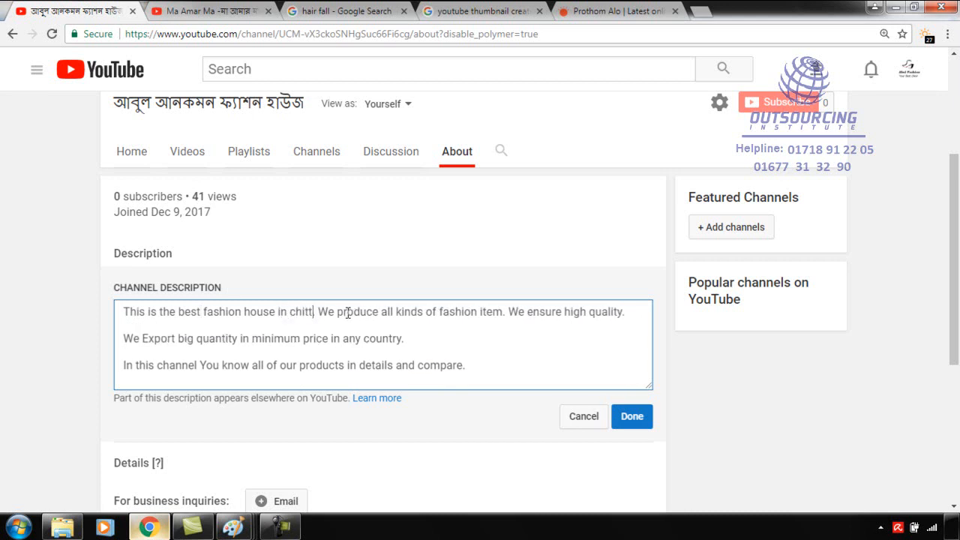
pyautogui.write('ng bang')
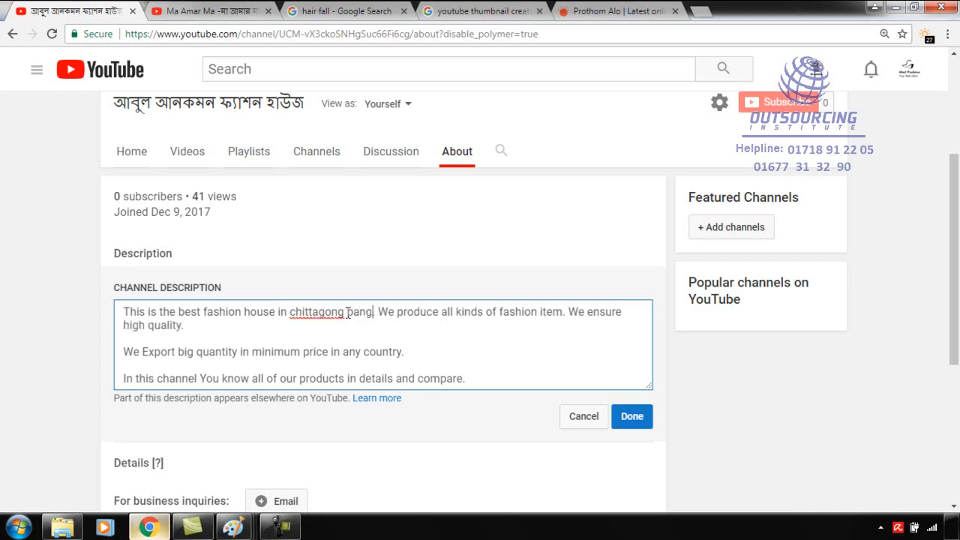
pyautogui.press('BackSpace')
pyautogui.press('BackSpace')
pyautogui.press('BackSpace')
pyautogui.write('Bangla')
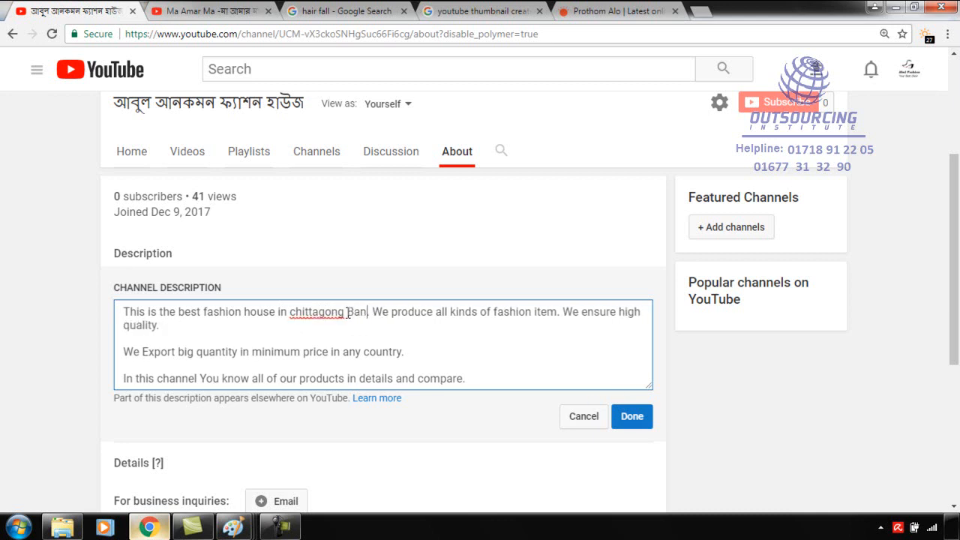
pyautogui.write('desh')
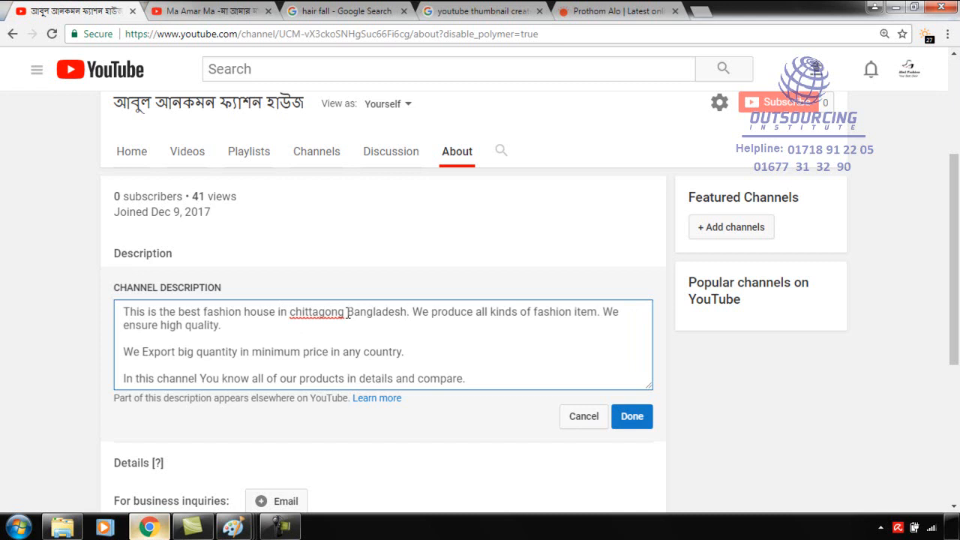
# Highlight the keyword phrase "best fashion house in chittagong" and the whole first sentence of the description to examine the keyword placement.
pyautogui.click(330, 341)
pyautogui.moveTo(179, 311); pyautogui.dragTo(347, 307)
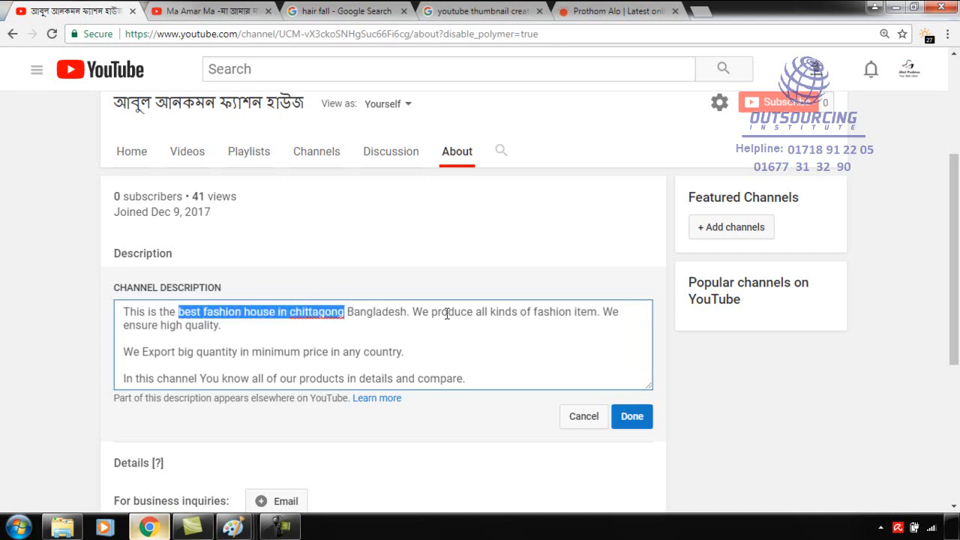
pyautogui.moveTo(410, 311); pyautogui.dragTo(116, 314)
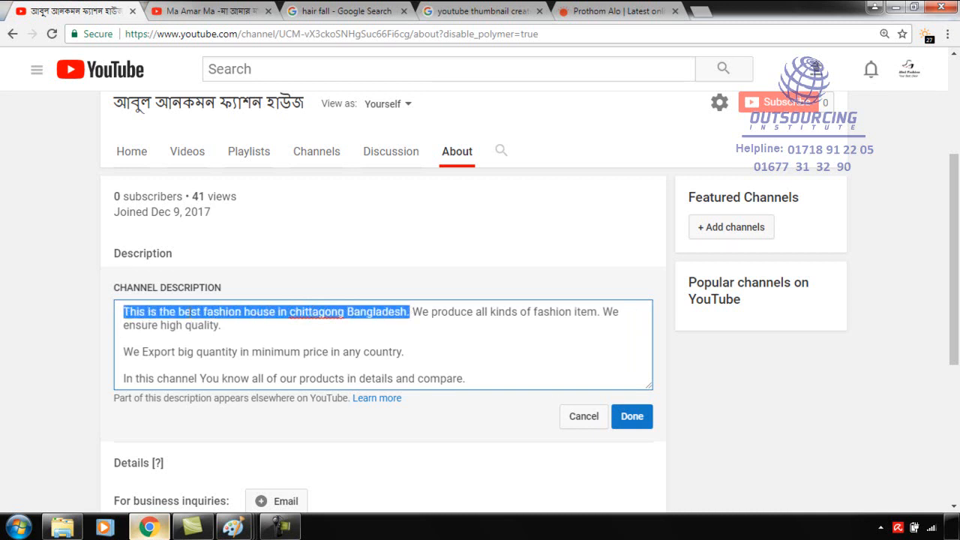
pyautogui.click(203, 324)
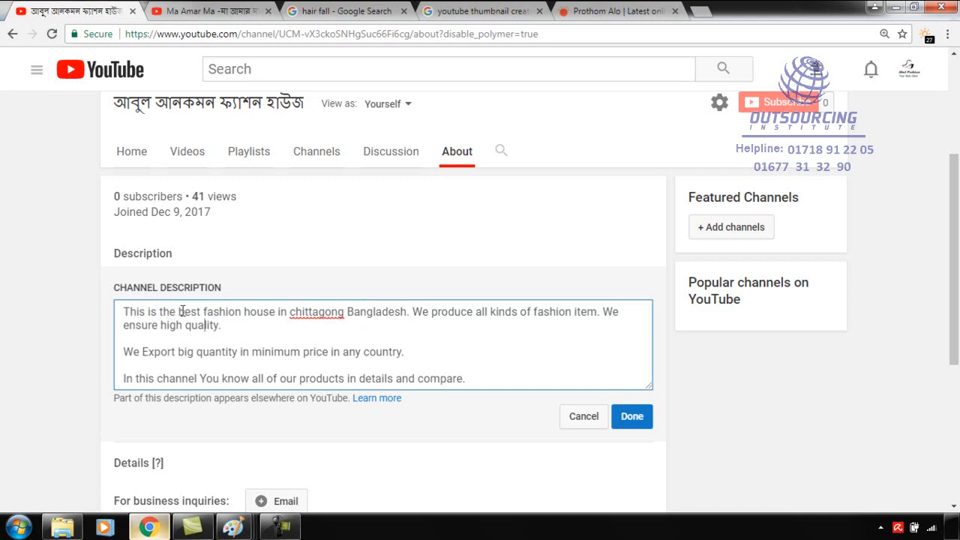
pyautogui.moveTo(179, 311); pyautogui.dragTo(345, 311)
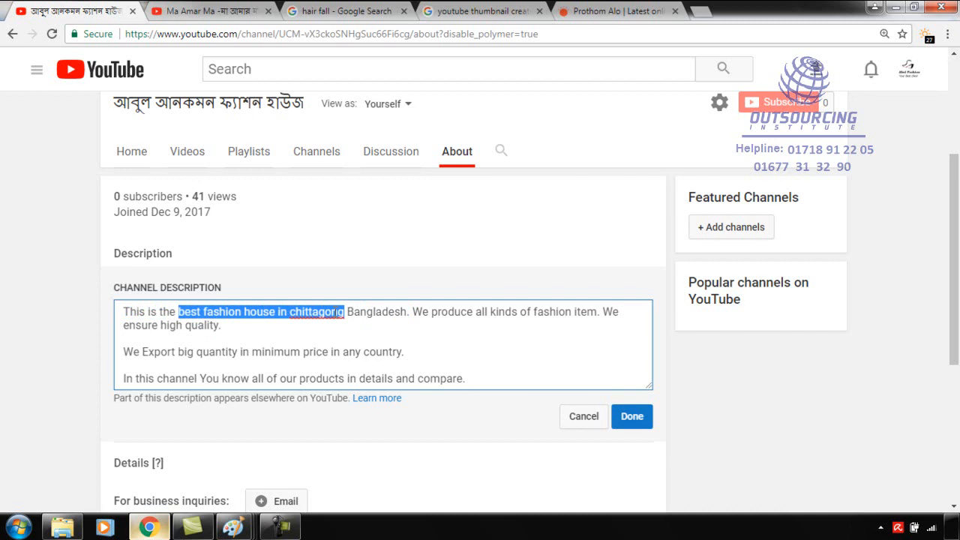
pyautogui.click(300, 340)
# Enlarge the description box and add a closing line reading "ensure quality and the best fashion products from chittagong.".
pyautogui.scroll(-1, 373, 337)
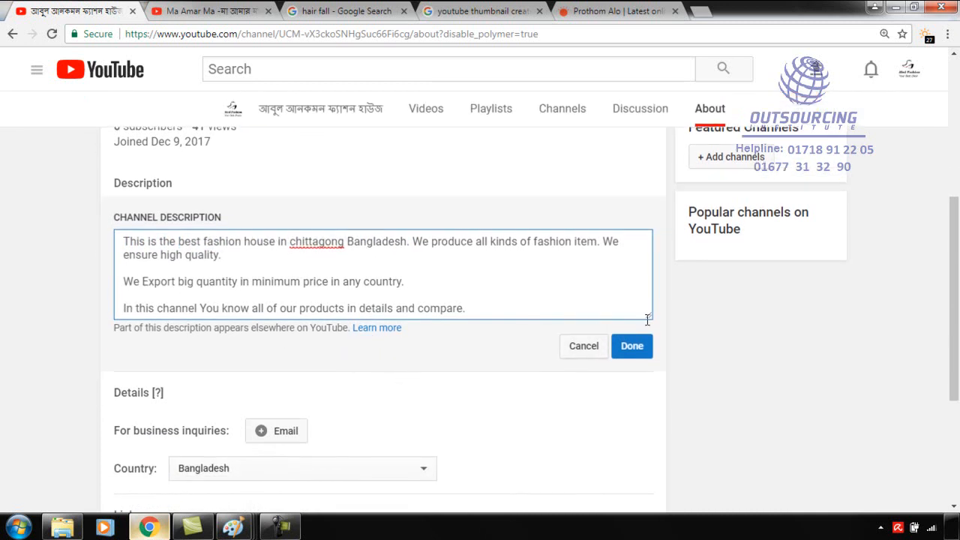
pyautogui.moveTo(651, 316); pyautogui.dragTo(718, 443)
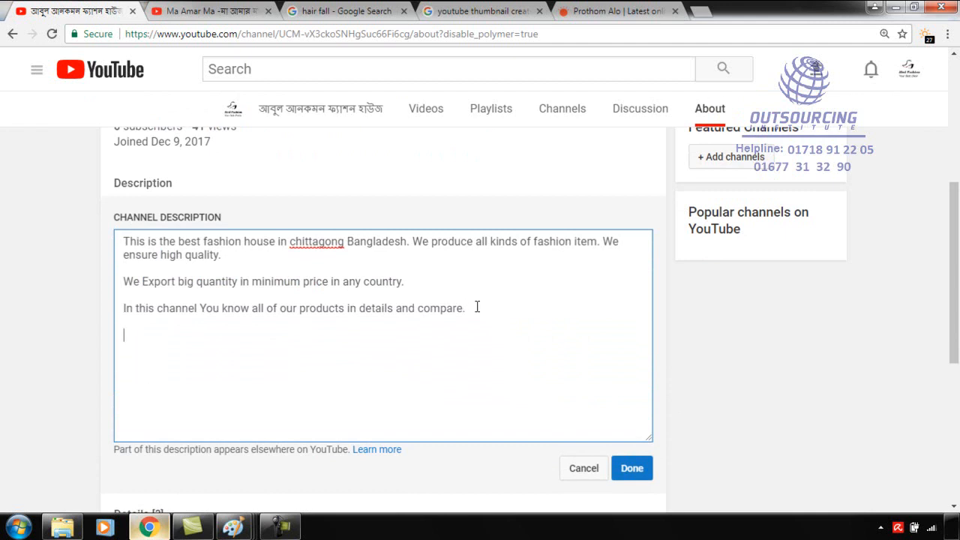
pyautogui.write('nsure quality and the best fashion product')
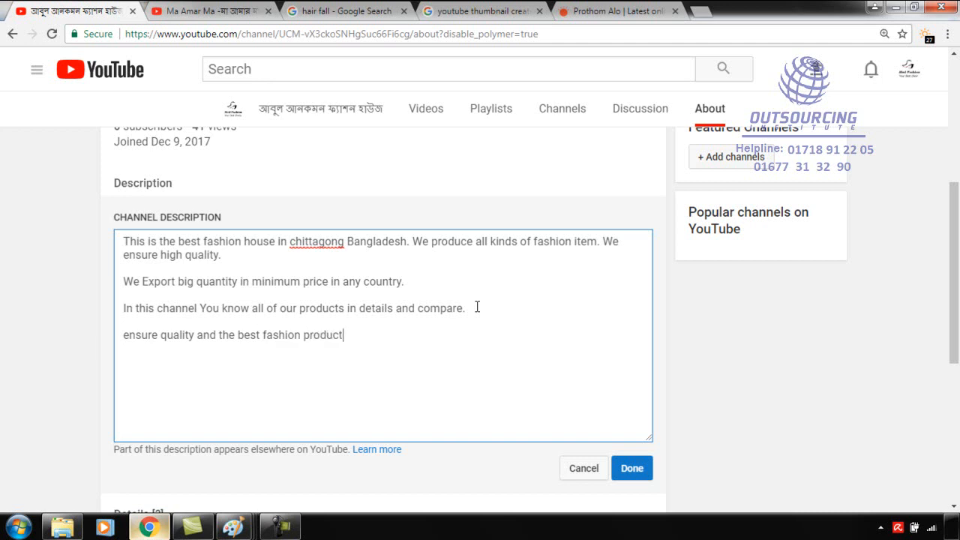
pyautogui.write('s in chittagon')
pyautogui.press('BackSpace')
pyautogui.press('BackSpace')
pyautogui.press('BackSpace')
pyautogui.press('BackSpace')
pyautogui.press('BackSpace')
pyautogui.press('BackSpace')
pyautogui.press('BackSpace')
pyautogui.press('BackSpace')
pyautogui.press('BackSpace')
pyautogui.write('from chittagong.')
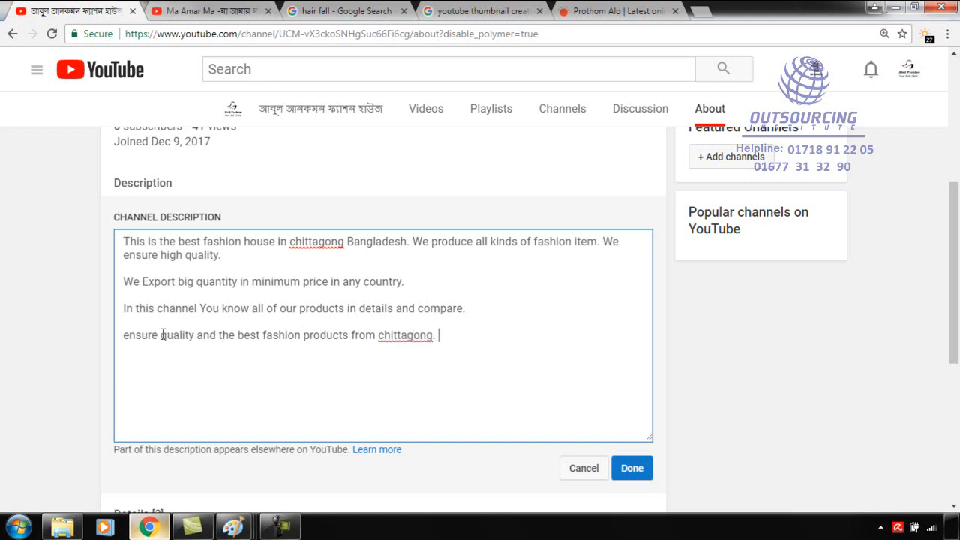
# Rewrite the closing line after "ensure quality" to read "products from the best fashion house in chittagong.".
pyautogui.moveTo(242, 332); pyautogui.dragTo(264, 334)
pyautogui.click(280, 333)
pyautogui.moveTo(394, 338); pyautogui.dragTo(432, 339)
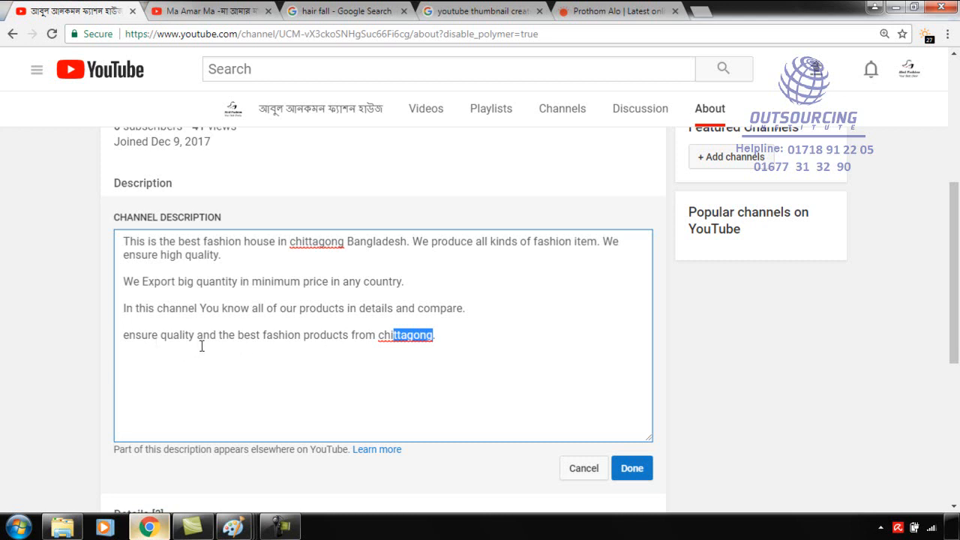
pyautogui.moveTo(444, 336); pyautogui.dragTo(200, 335)
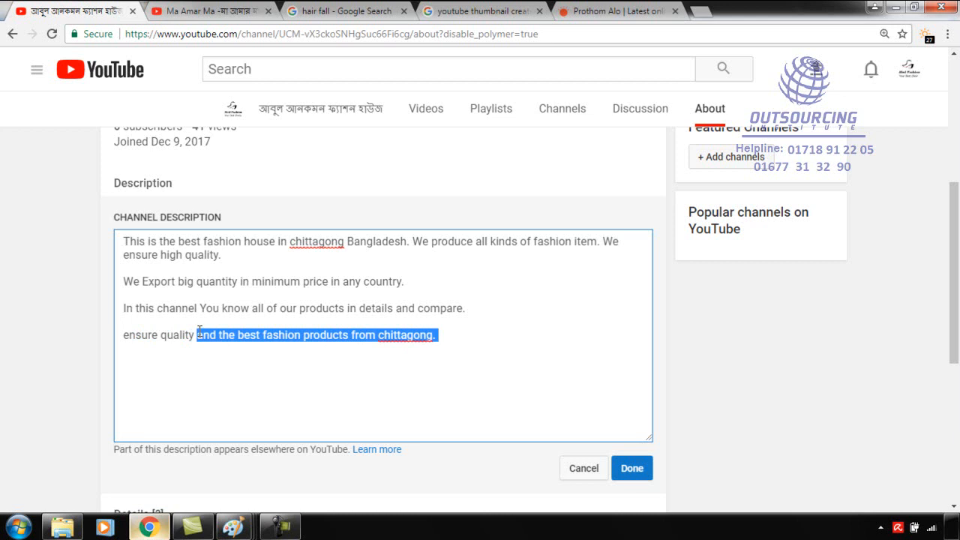
pyautogui.write('products for')
pyautogui.press('BackSpace')
pyautogui.write('ro')
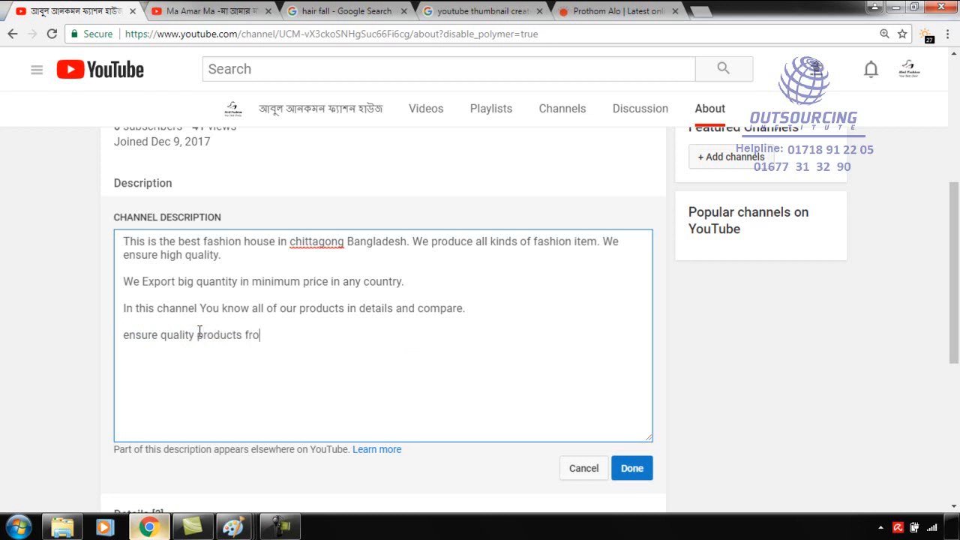
pyautogui.write('m the best fashion house')
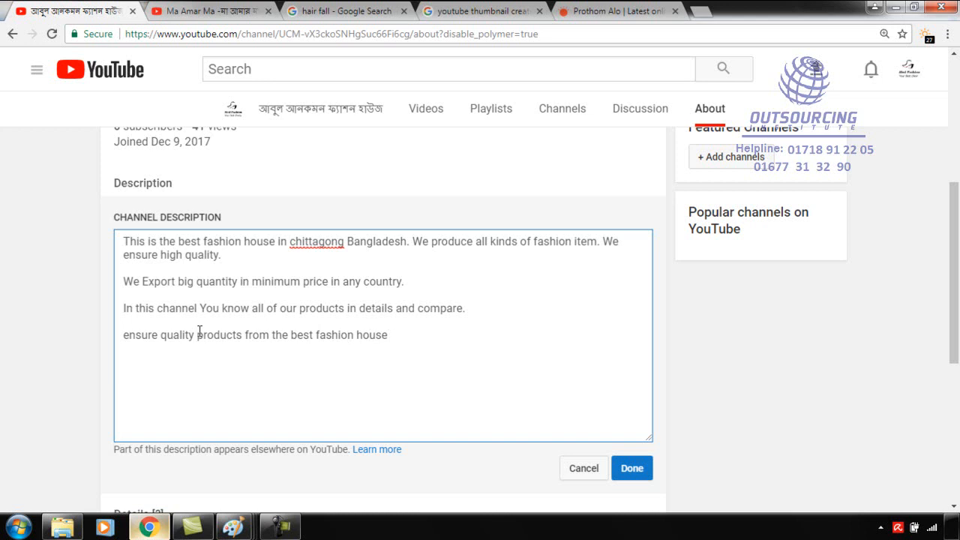
pyautogui.write('n chittagong. ')
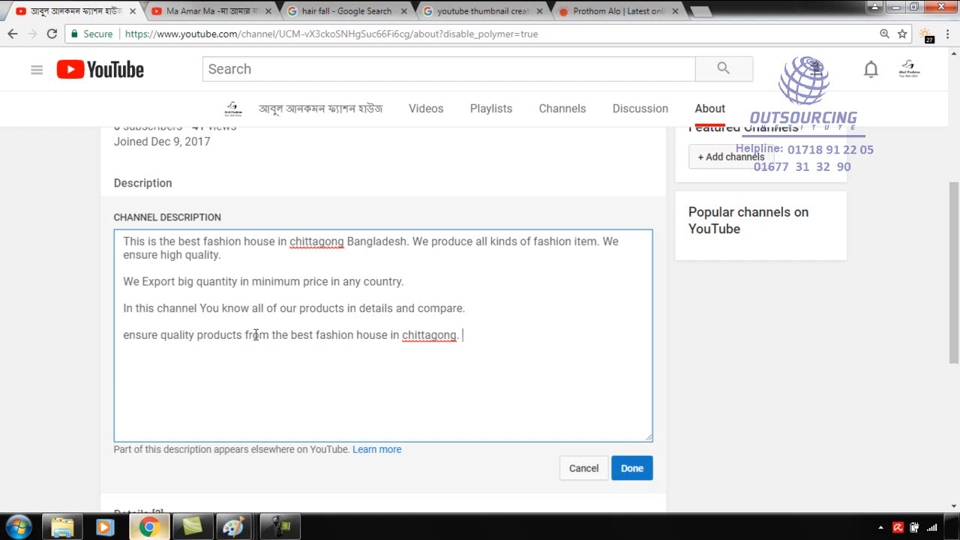
pyautogui.write('and co')
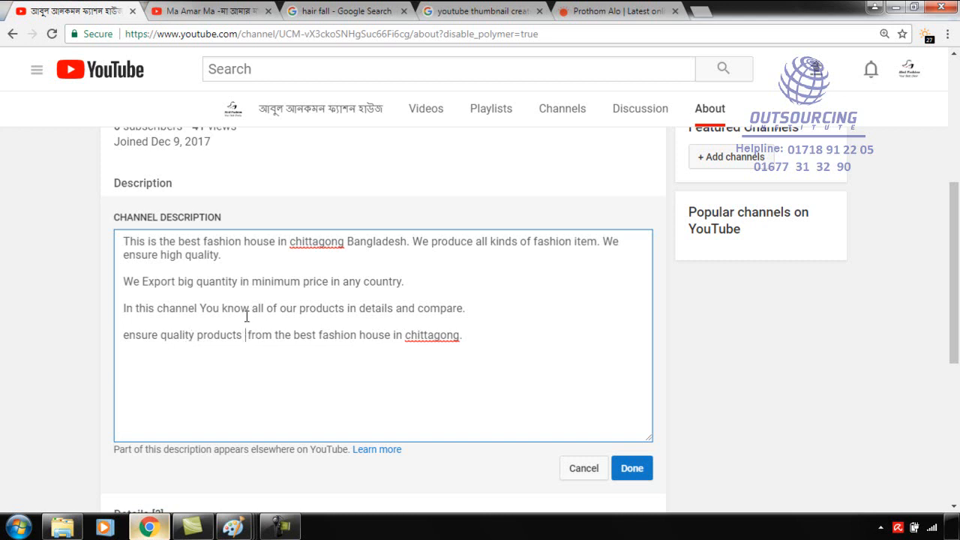
pyautogui.write('mmitment')
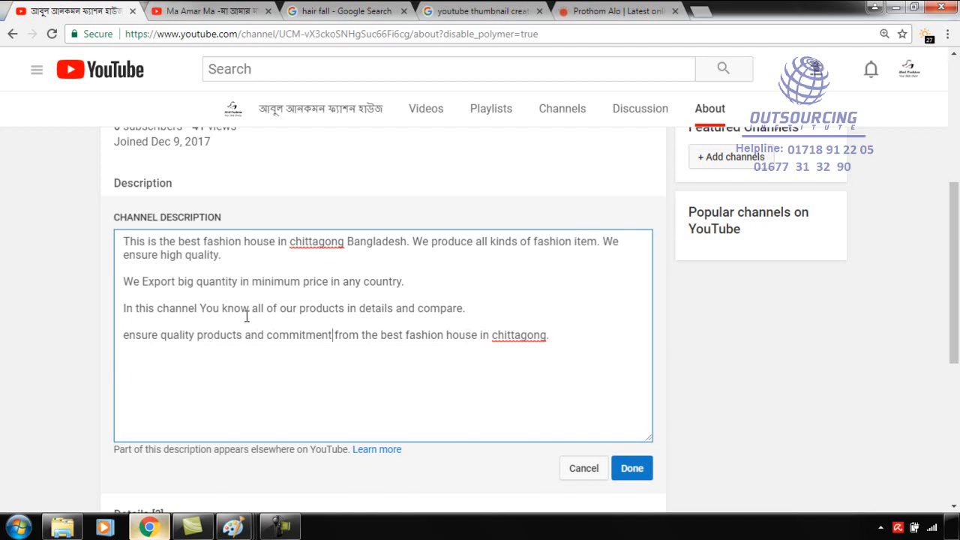
pyautogui.press('BackSpace')
pyautogui.press('BackSpace')
pyautogui.press('BackSpace')
pyautogui.press('BackSpace')
pyautogui.press('BackSpace')
pyautogui.press('BackSpace')
pyautogui.press('BackSpace')
pyautogui.press('BackSpace')
pyautogui.press('BackSpace')
pyautogui.press('BackSpace')
pyautogui.press('BackSpace')
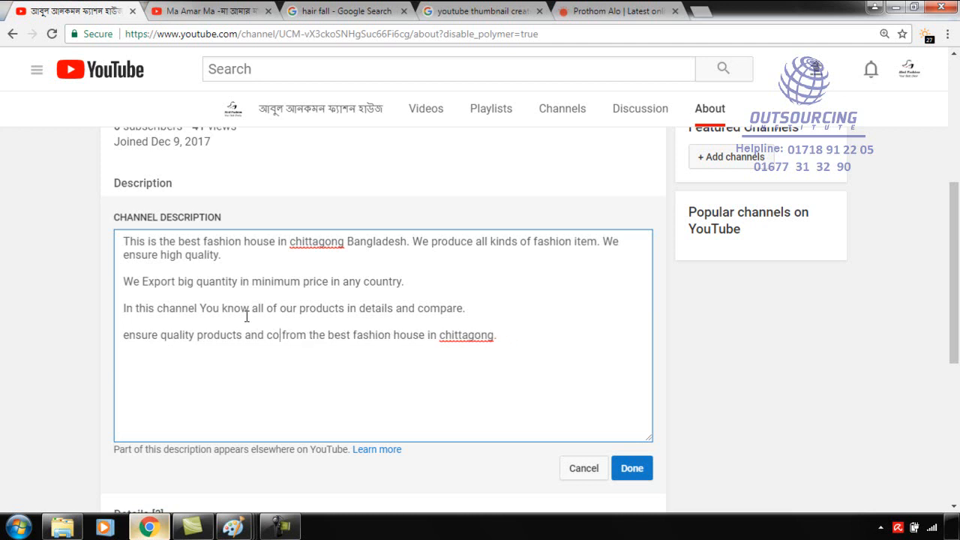
pyautogui.press('BackSpace')
pyautogui.press('BackSpace')
pyautogui.press('BackSpace')
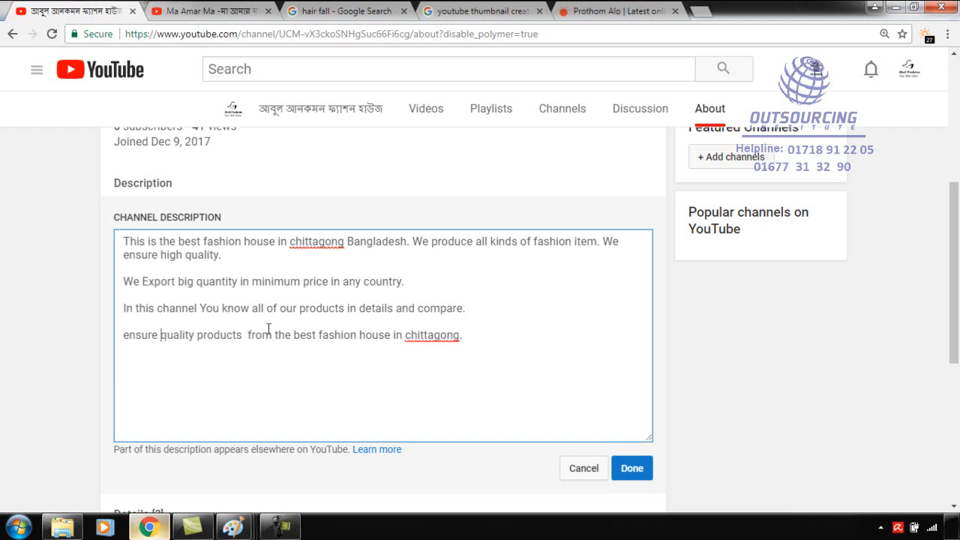
# Insert "and committed" before "quality products" in the closing line and capitalize its first word as "Ensure".
pyautogui.write('and comm')
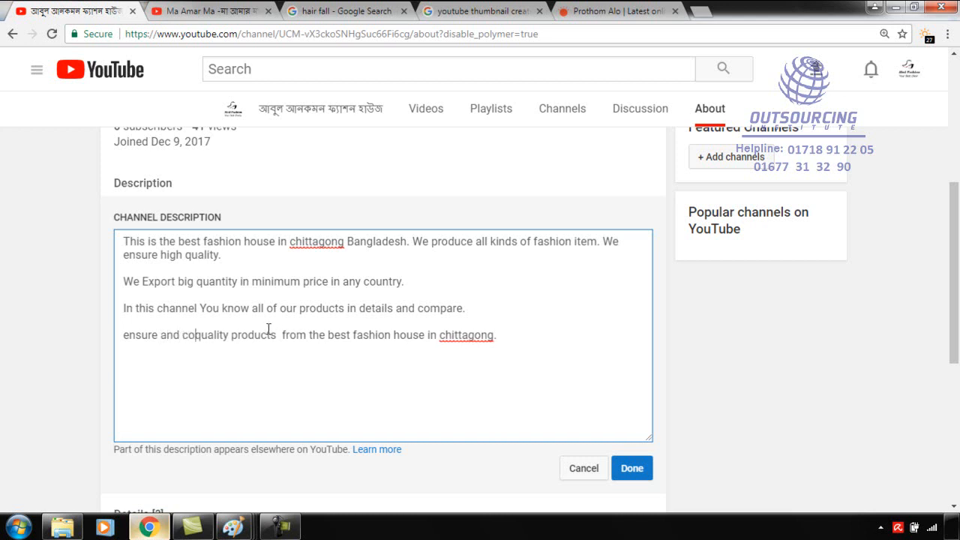
pyautogui.write('itted')
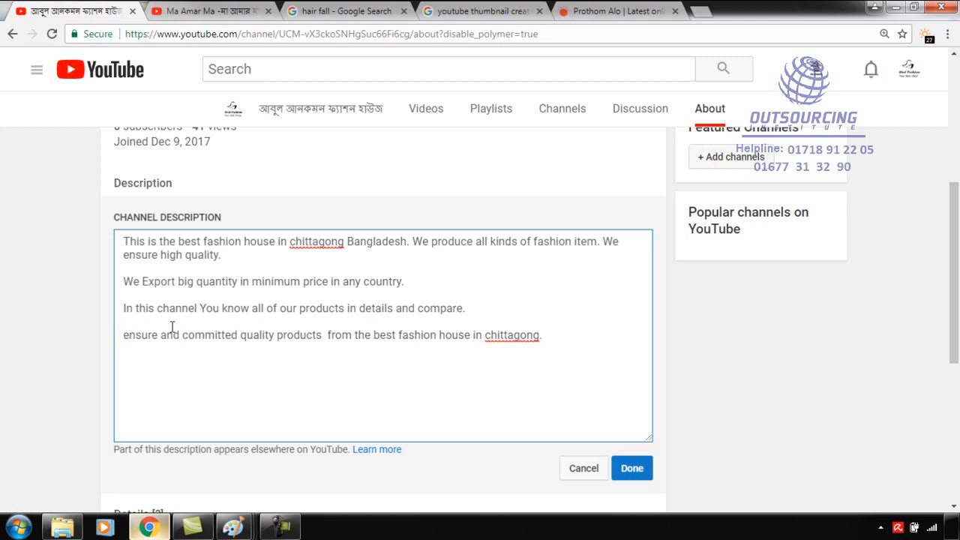
pyautogui.press('Delete')
pyautogui.write('E')
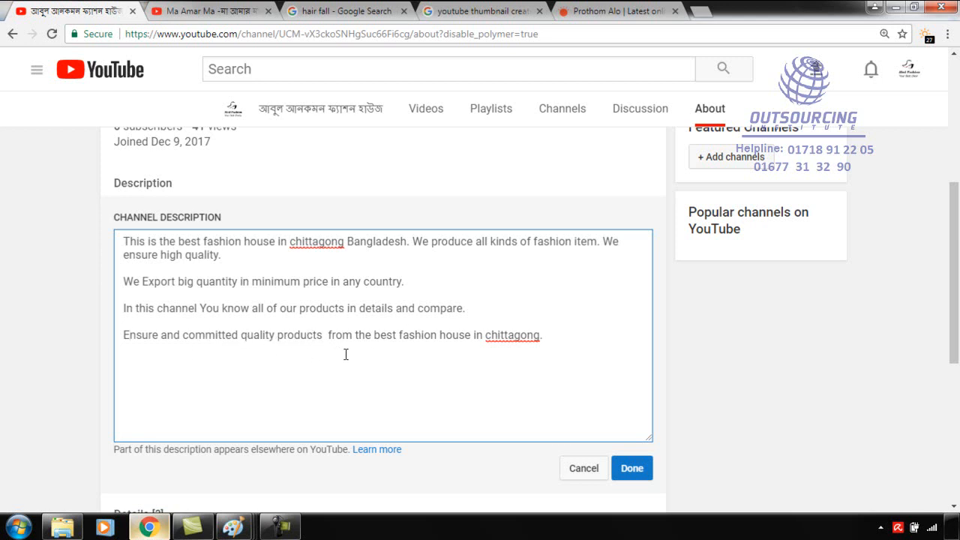
# Highlight the keyword phrase "best fashion house in chittagong" in the closing line and save the edited channel description.
pyautogui.moveTo(377, 336); pyautogui.dragTo(551, 338)
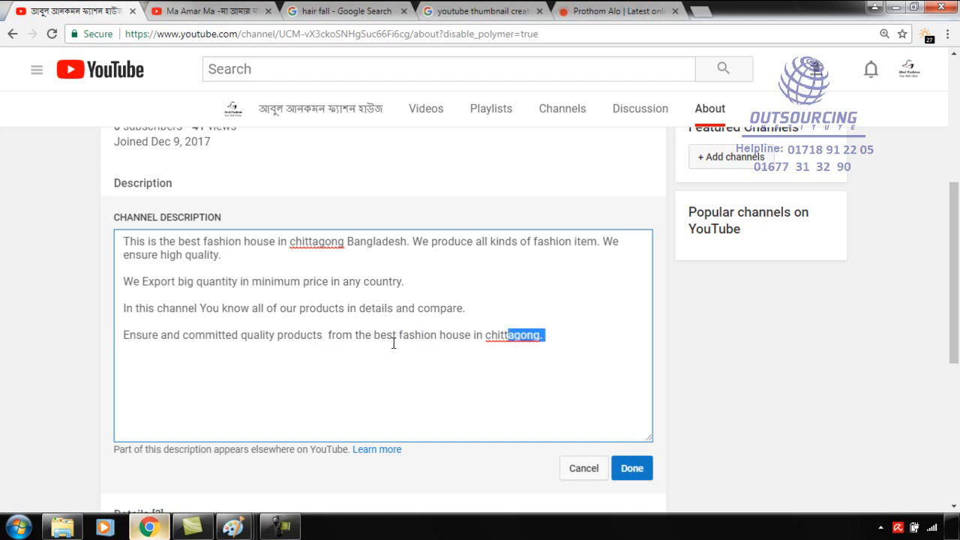
pyautogui.moveTo(380, 336); pyautogui.dragTo(533, 337)
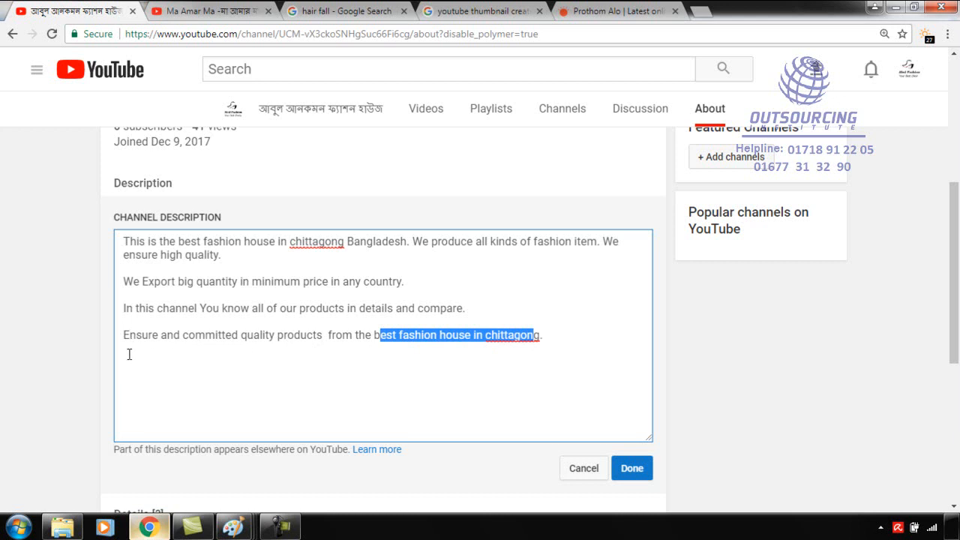
pyautogui.scroll(1, 285, 296)
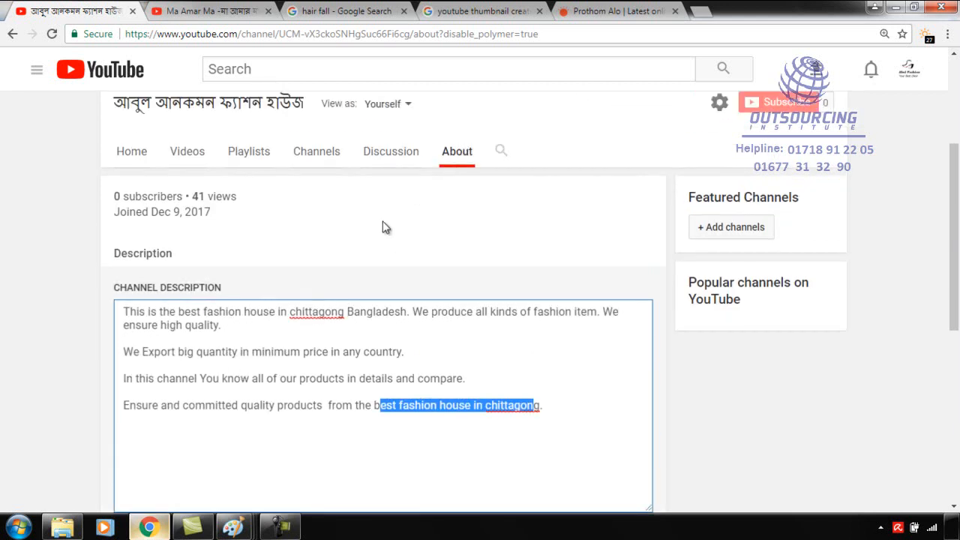
pyautogui.click(364, 411)
pyautogui.scroll(-2, 713, 397)
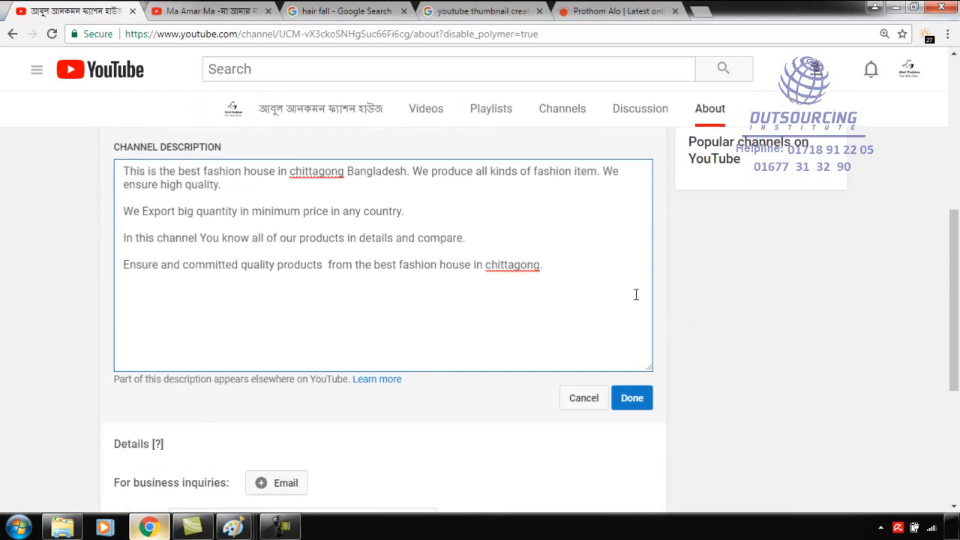
pyautogui.click(628, 398)
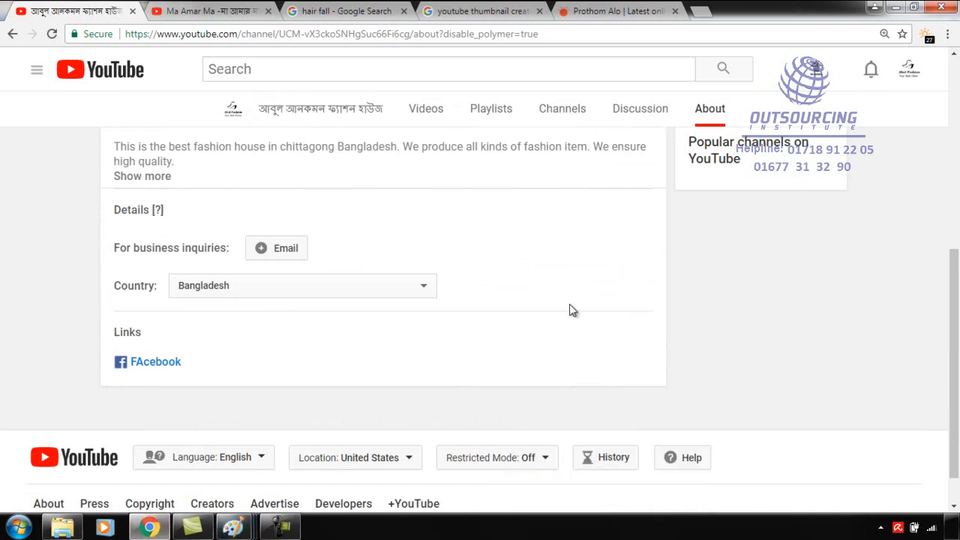
# Switch to Paint and review the handwritten Channel SEO outline.
pyautogui.moveTo(233, 520)
pyautogui.click(105, 465)
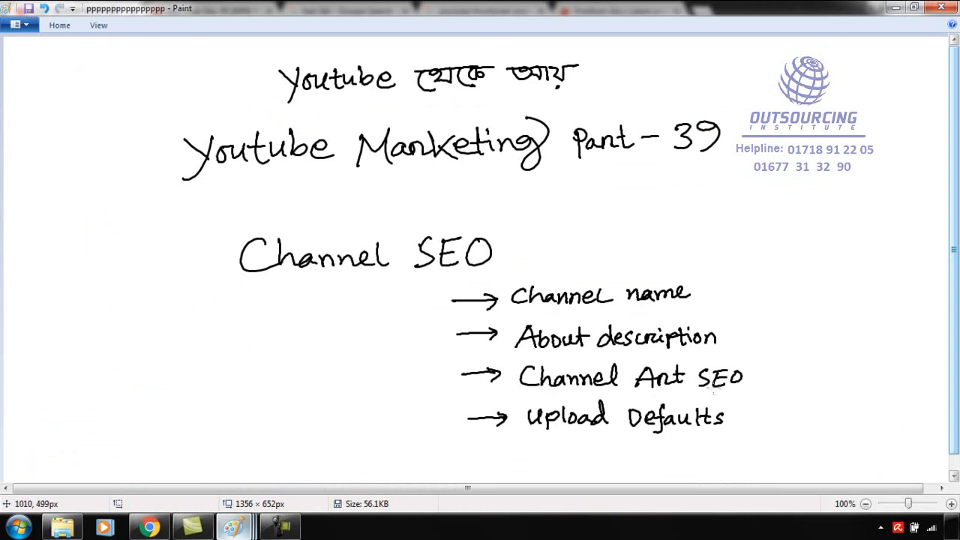
# Switch to the YouTube channel page in Chrome and check the editing options for the channel art banner.
pyautogui.click(150, 523)
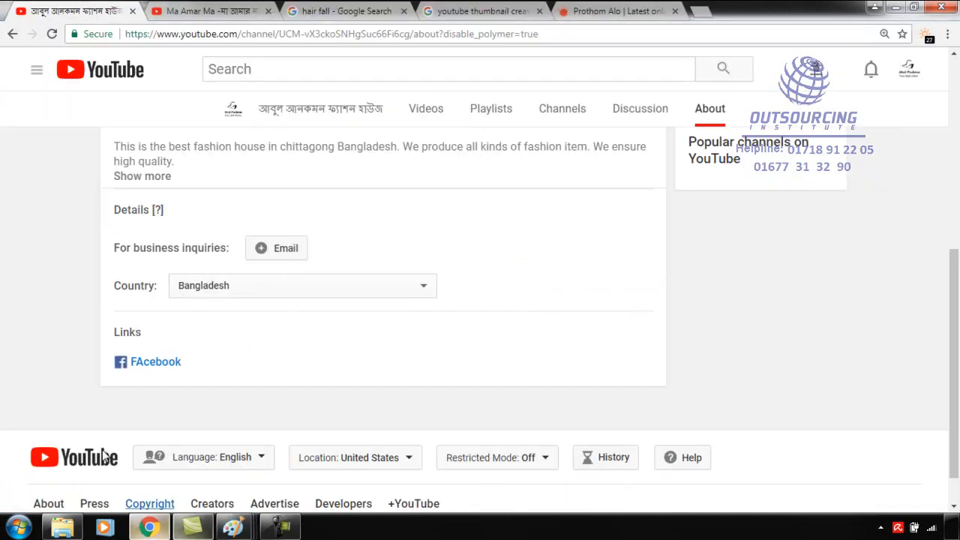
pyautogui.scroll(5, 370, 246)
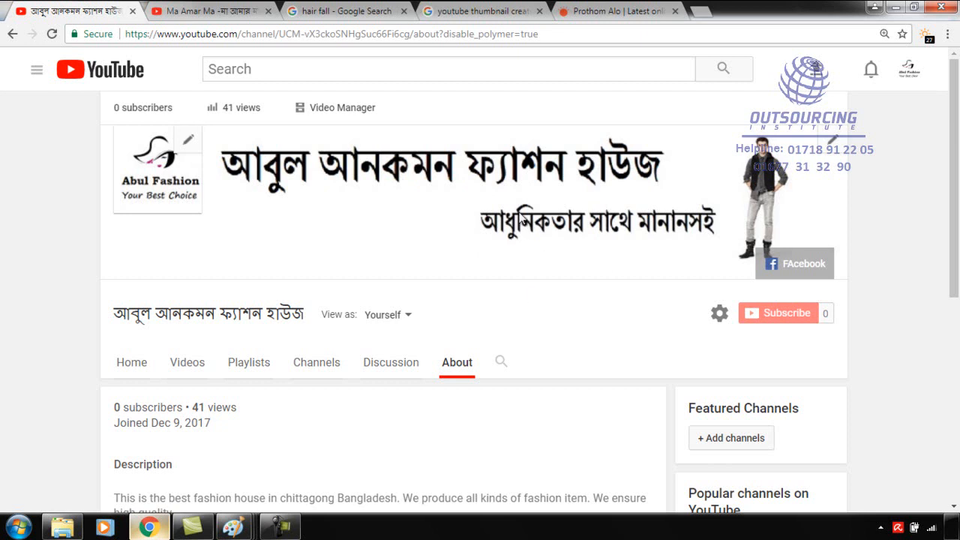
pyautogui.click(833, 142)
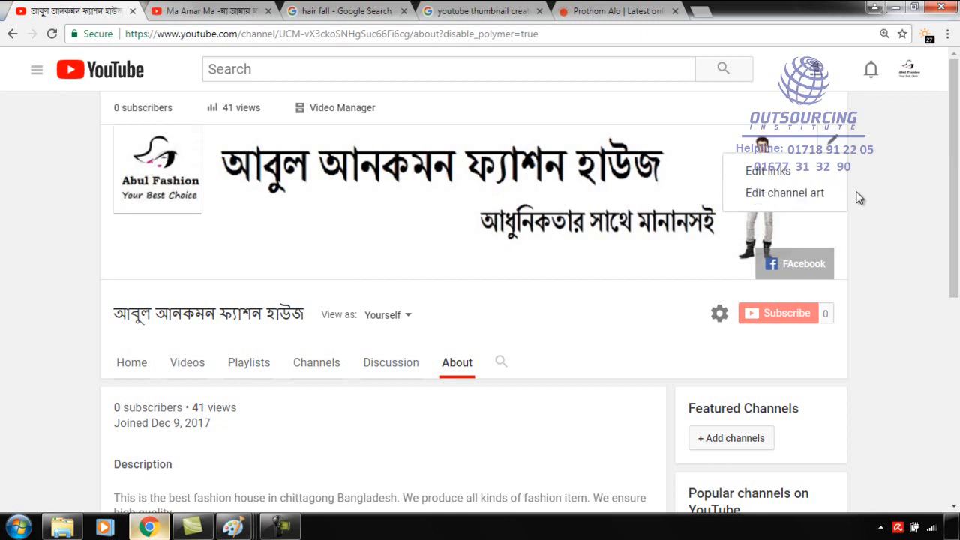
pyautogui.click(893, 187)
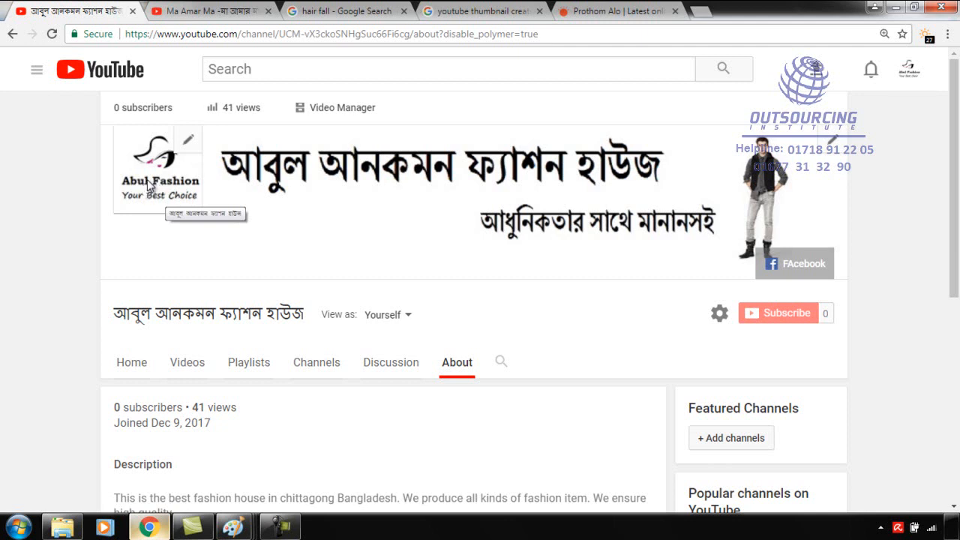
# Open YouTube in a new browser tab, open the recommended Epic Bangla Rap Battle video, pause it and view its channel details.
pyautogui.click(701, 15)
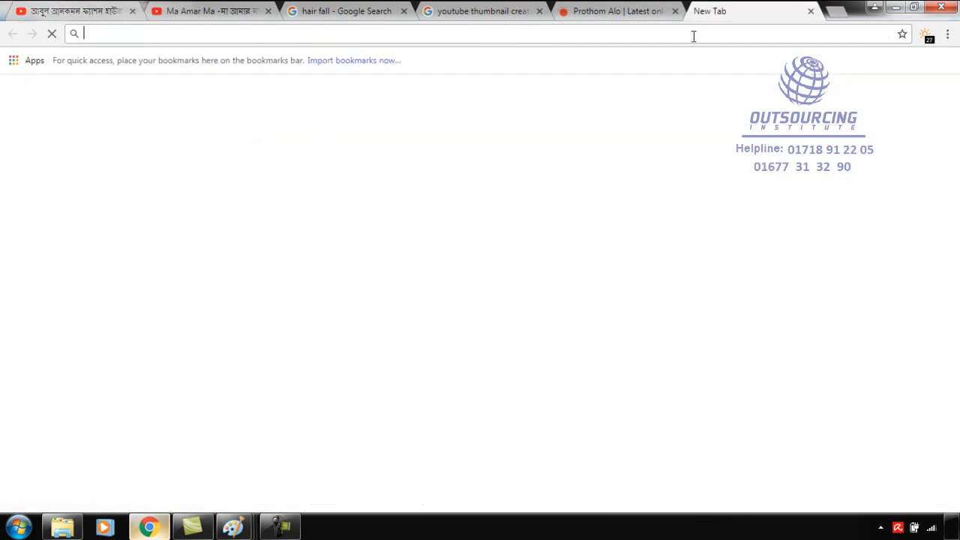
pyautogui.write('youtube.com')
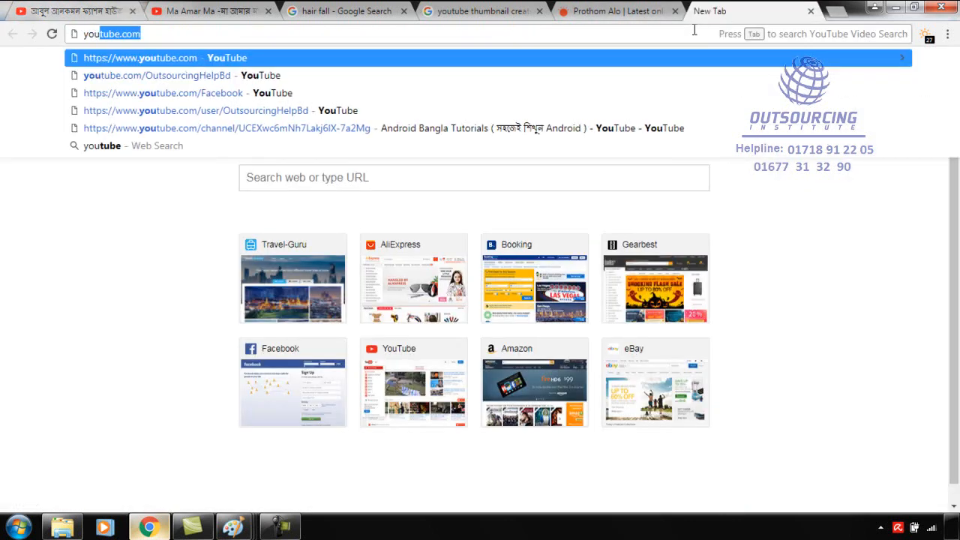
pyautogui.press('Return')
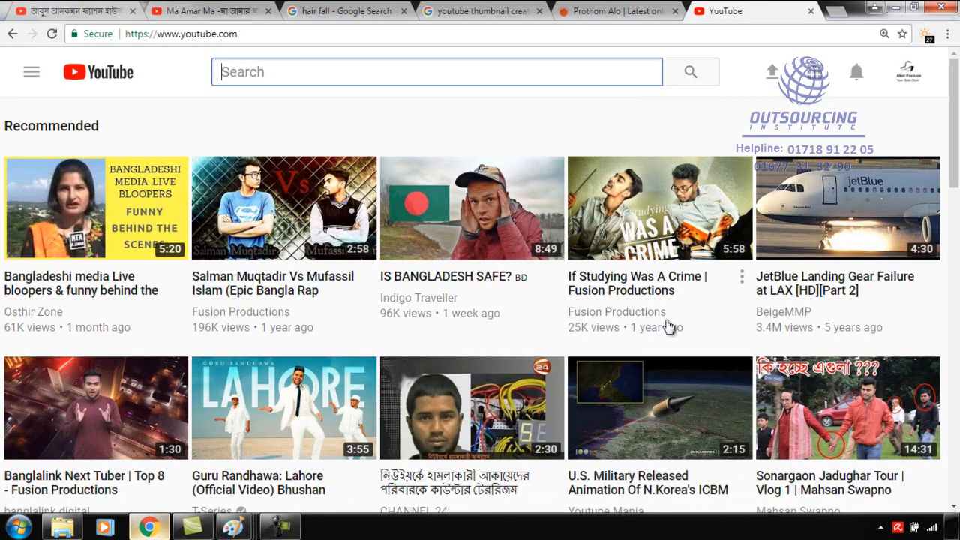
pyautogui.click(282, 192)
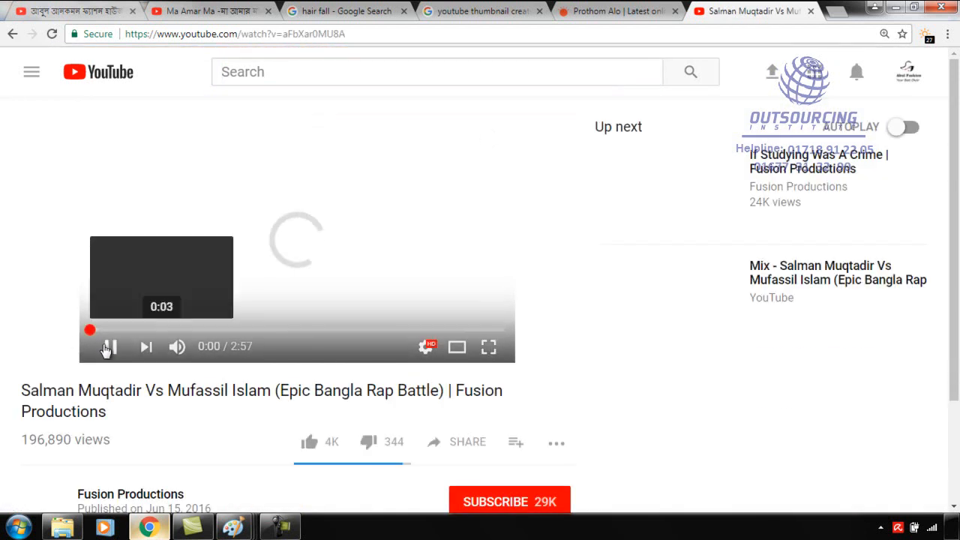
pyautogui.click(110, 349)
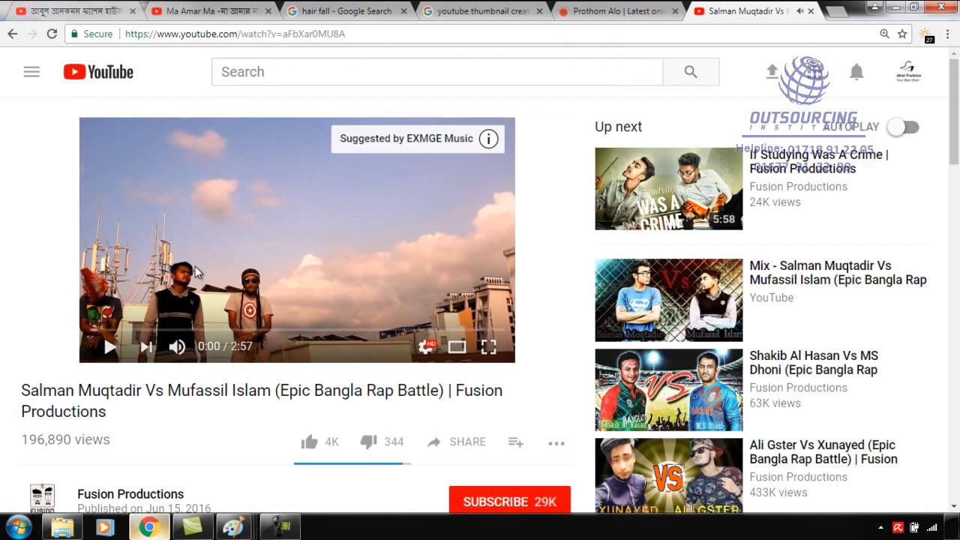
pyautogui.scroll(-2, 188, 293)
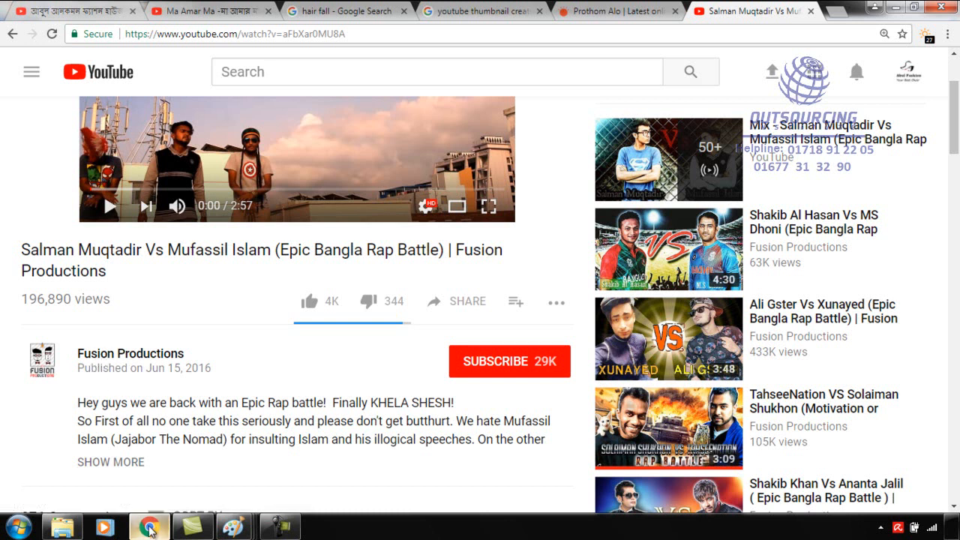
# Compare the channel page's icon and banner with the Channel SEO outline in Paint, ending on the channel page in Chrome.
pyautogui.click(149, 528)
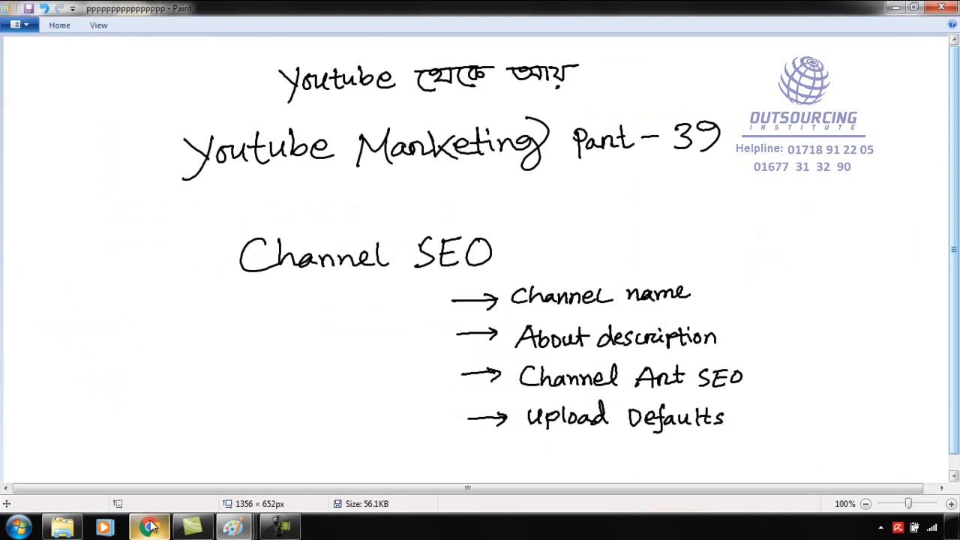
pyautogui.click(149, 528)
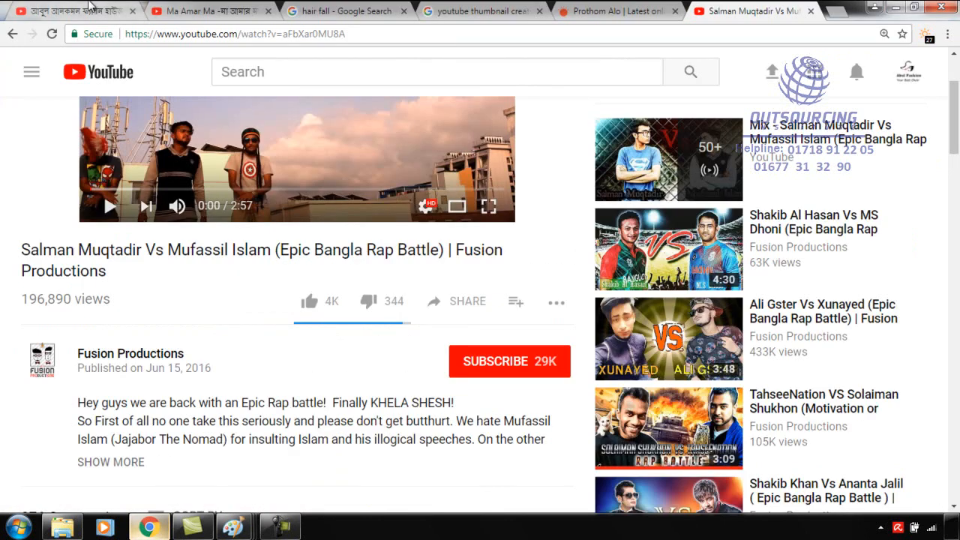
pyautogui.click(84, 9)
pyautogui.moveTo(188, 142)
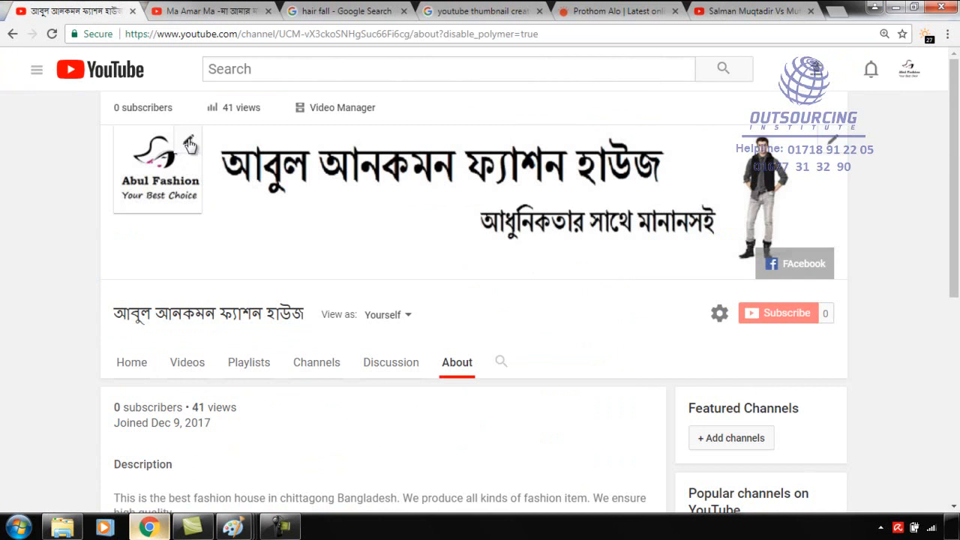
pyautogui.moveTo(234, 528)
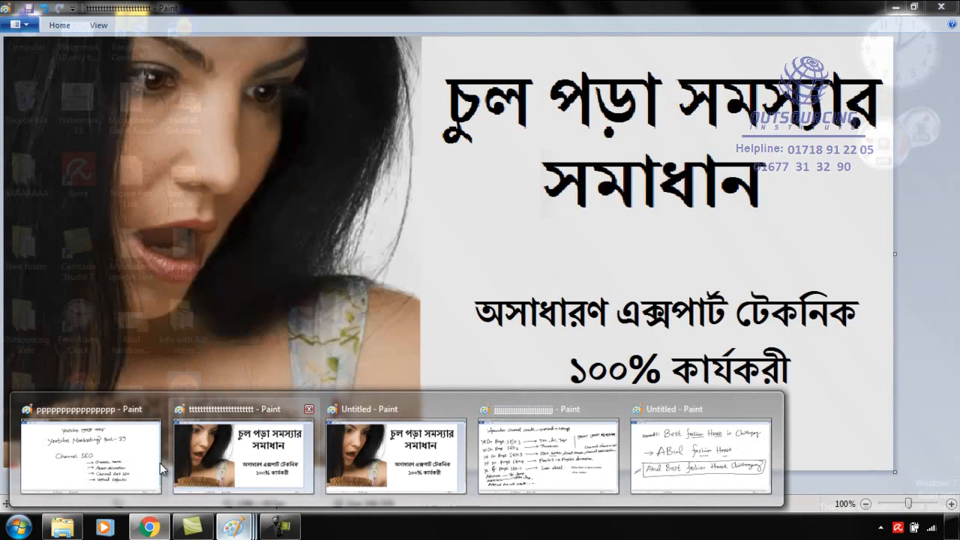
pyautogui.click(90, 456)
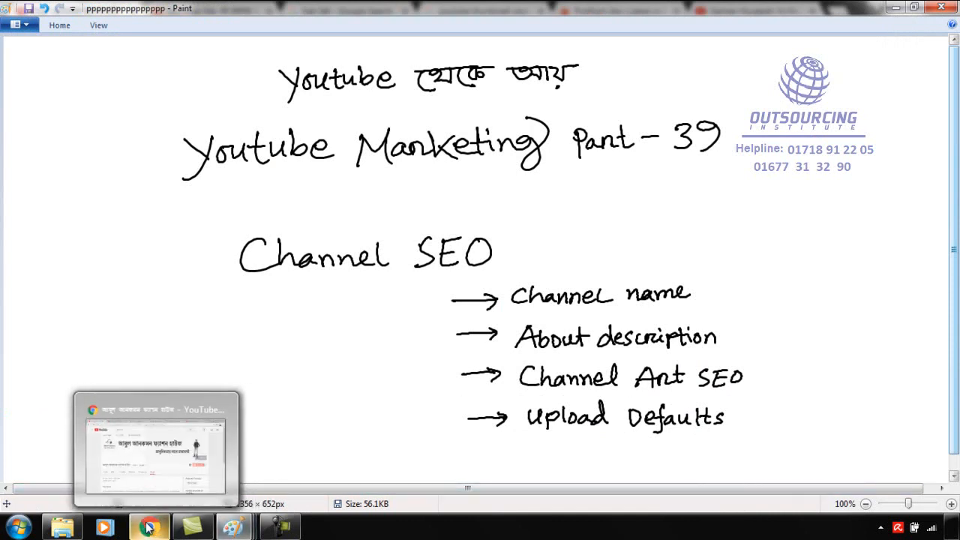
pyautogui.click(157, 450)
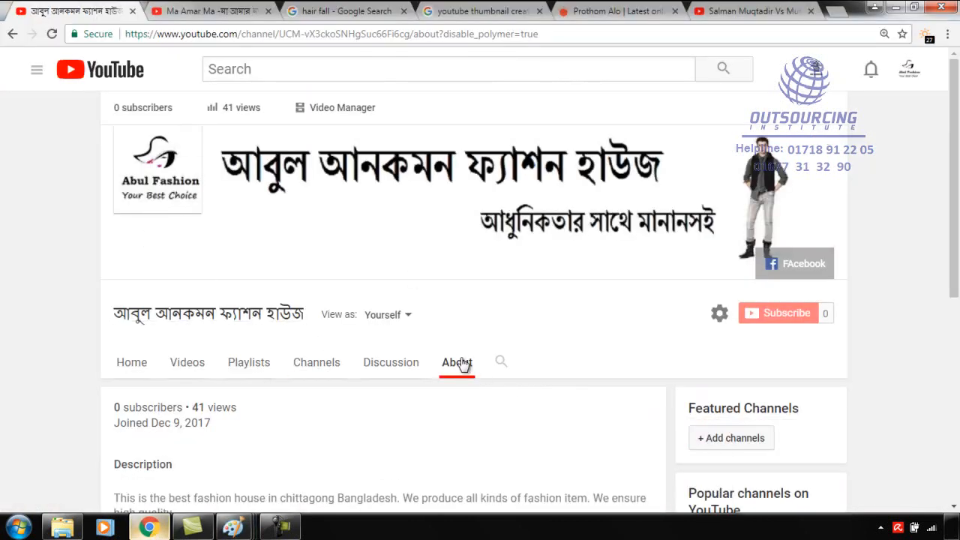
# Open the fashion house channel's home page from its About page.
pyautogui.click(910, 71)
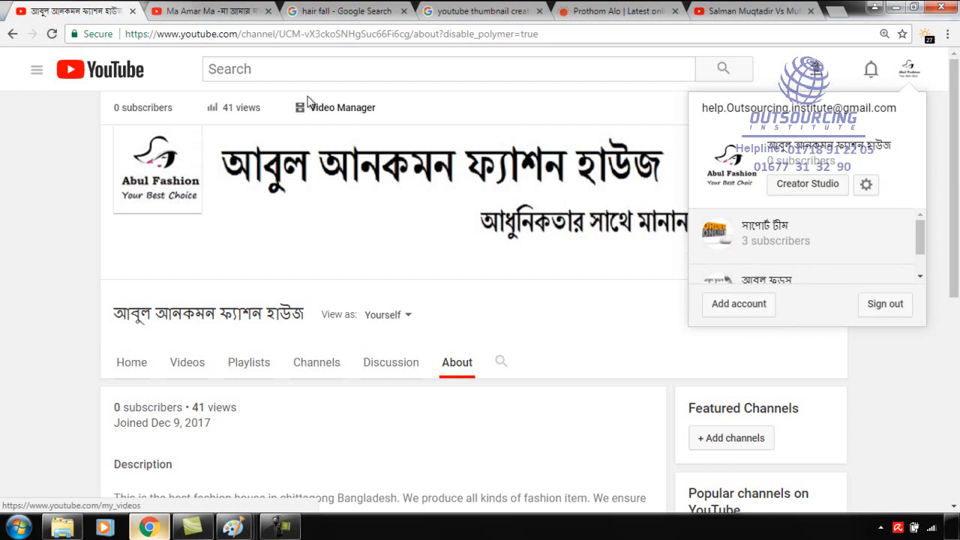
pyautogui.click(36, 70)
pyautogui.click(71, 142)
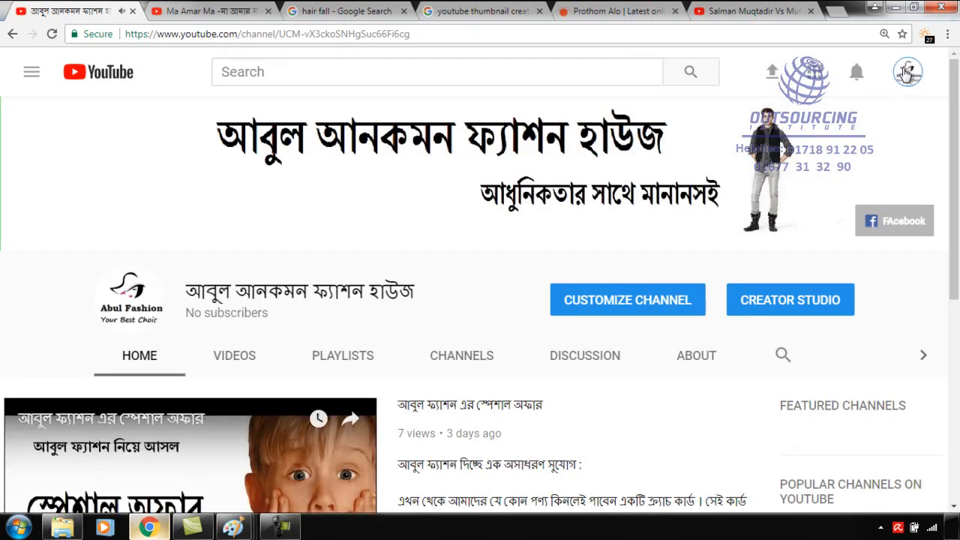
# Go through the account settings and additional features to the channel's Upload Defaults page.
pyautogui.click(910, 82)
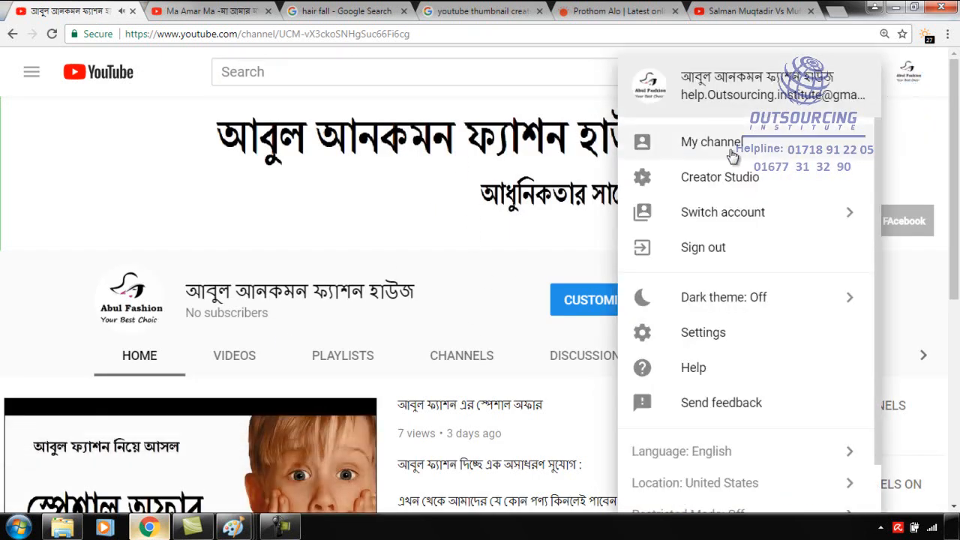
pyautogui.click(709, 336)
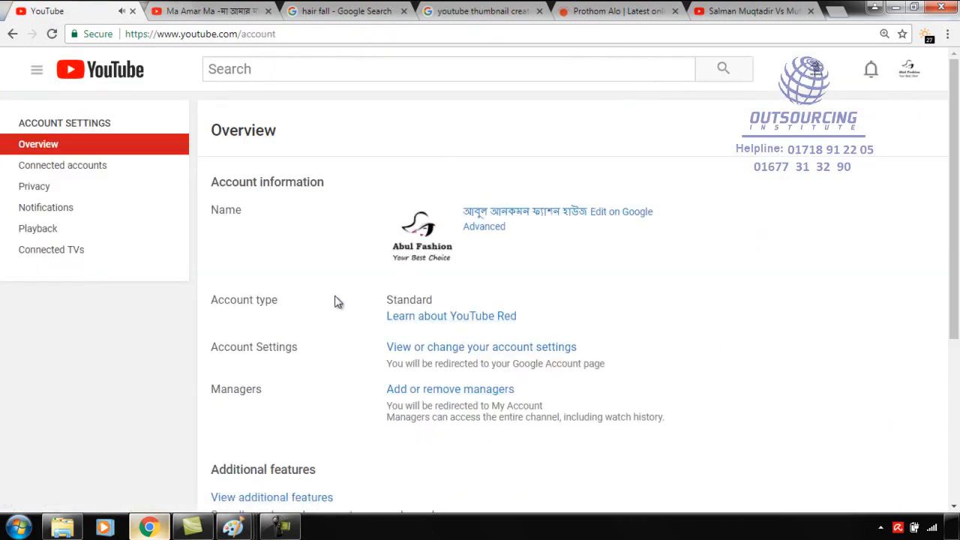
pyautogui.scroll(-2, 324, 302)
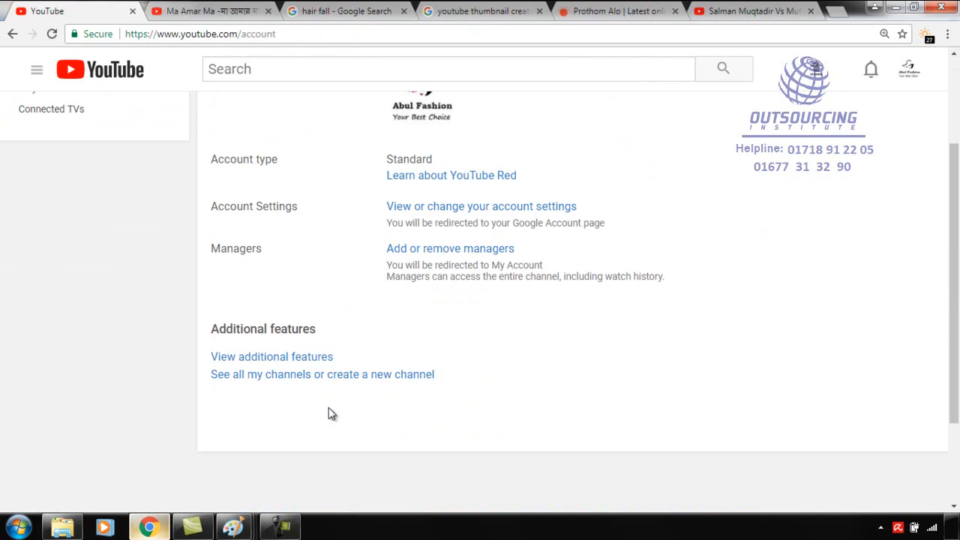
pyautogui.click(270, 359)
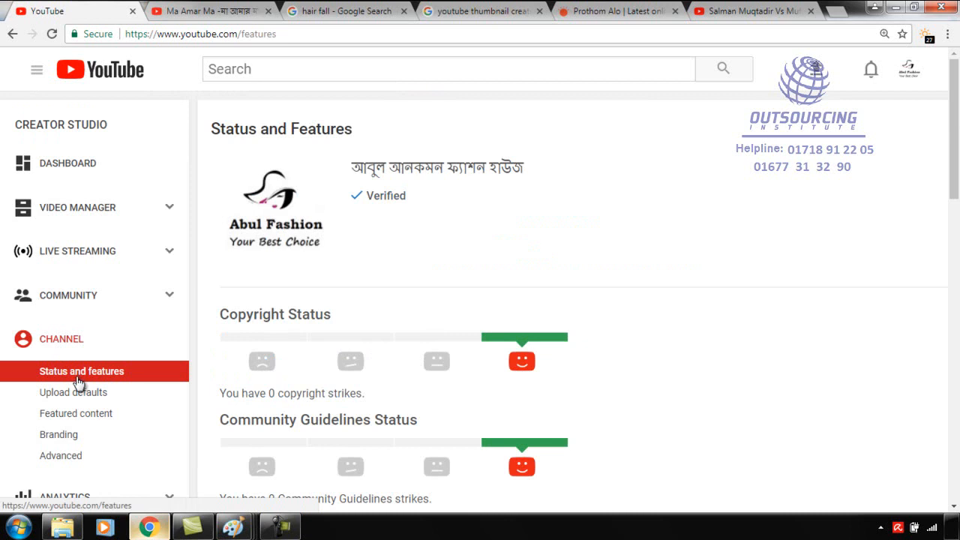
pyautogui.scroll(-1, 71, 397)
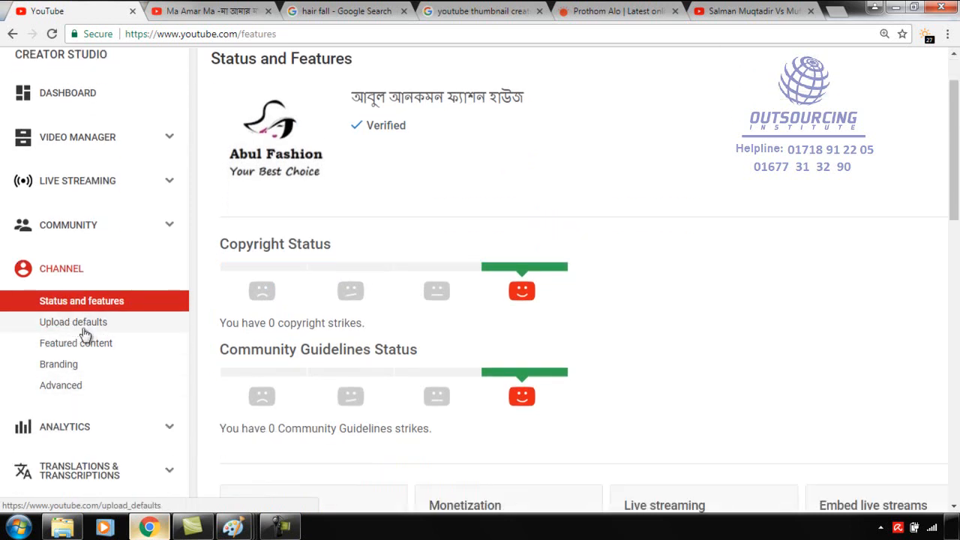
pyautogui.click(84, 328)
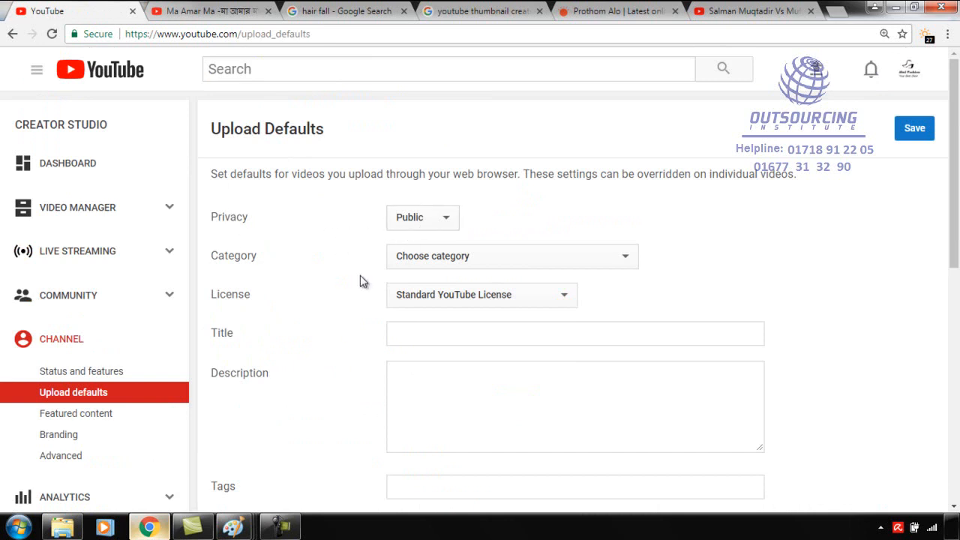
# Set the default upload category to Howto & Style and check the available license options.
pyautogui.click(450, 260)
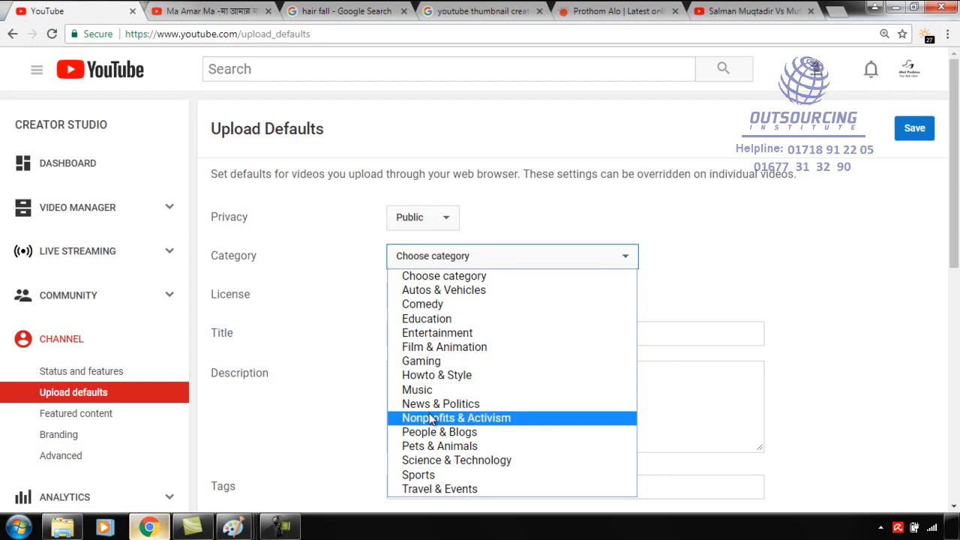
pyautogui.click(448, 377)
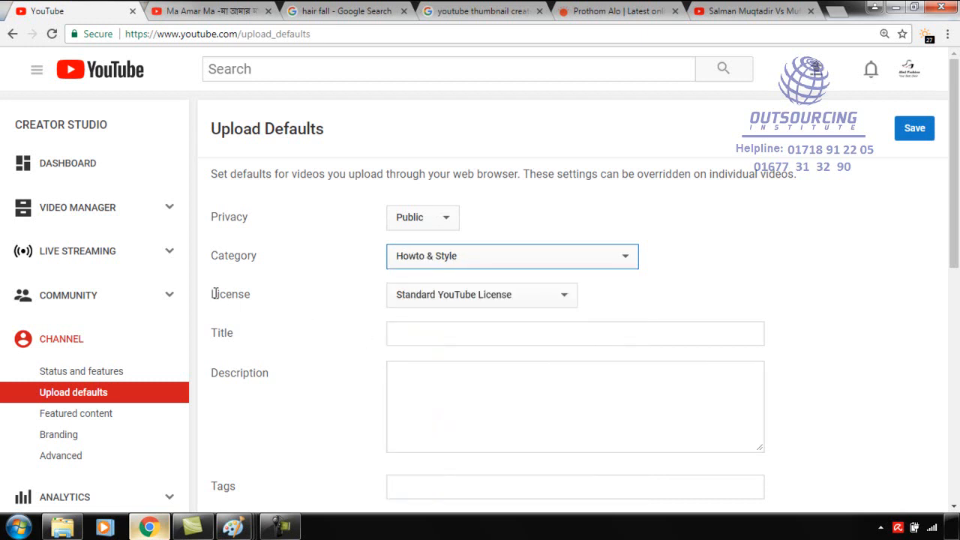
pyautogui.click(537, 296)
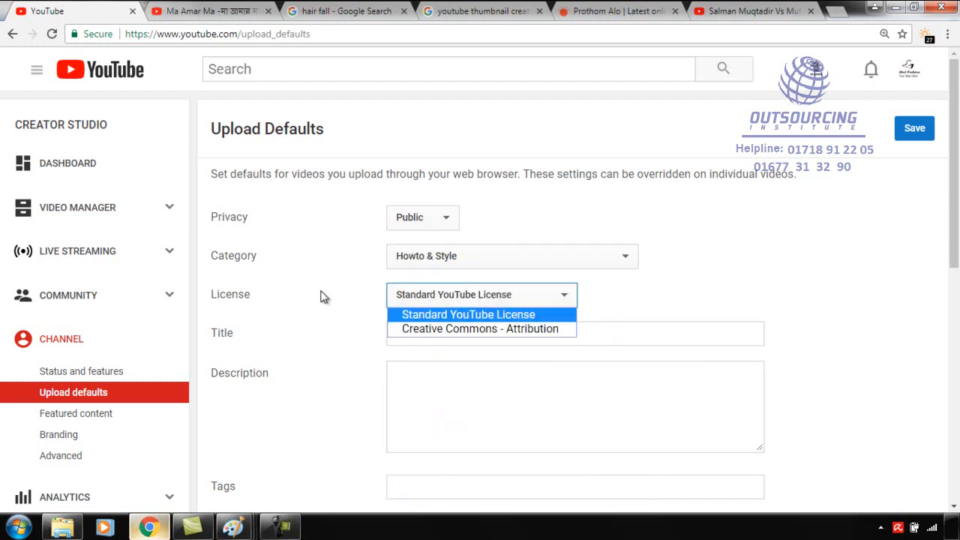
pyautogui.click(359, 309)
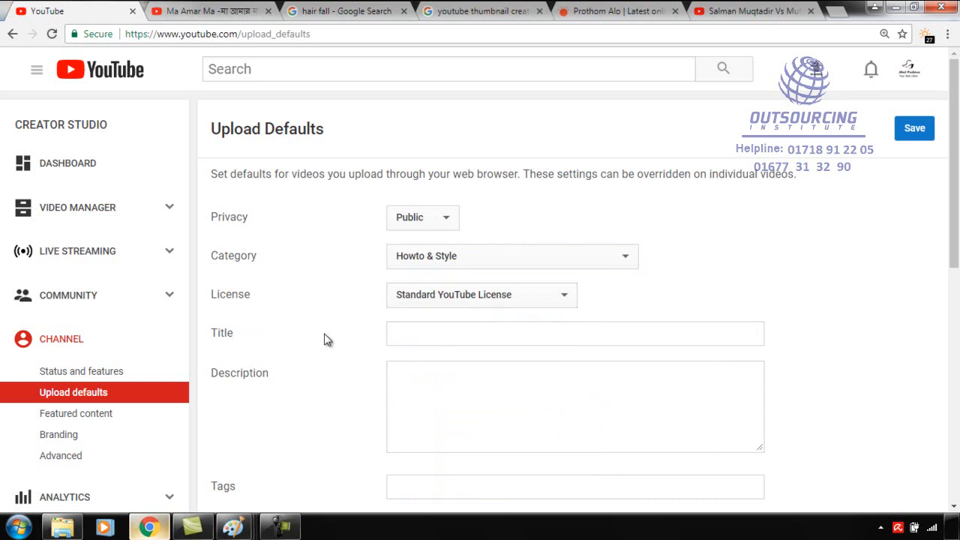
# Enter "Best Fashion House Chittagong" as the default title and description, and "Best Fashion House in Chittagong" as the default tag.
pyautogui.scroll(-1, 411, 336)
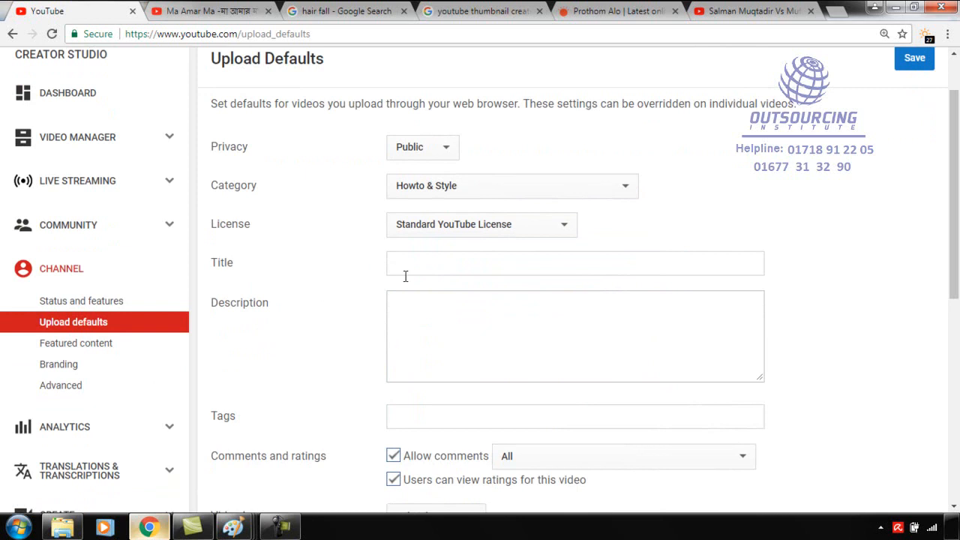
pyautogui.click(405, 265)
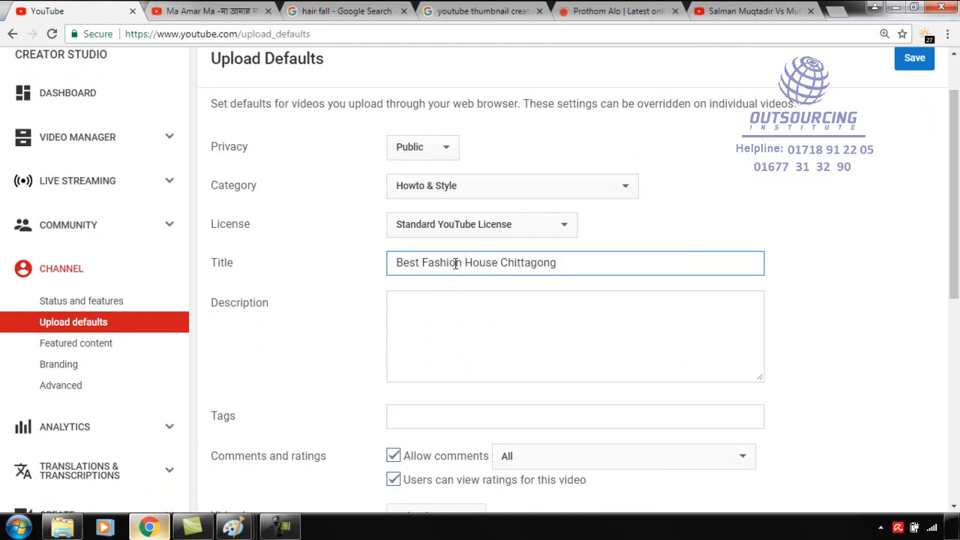
pyautogui.click(478, 320)
pyautogui.write('Best Fashion House Chittagong')
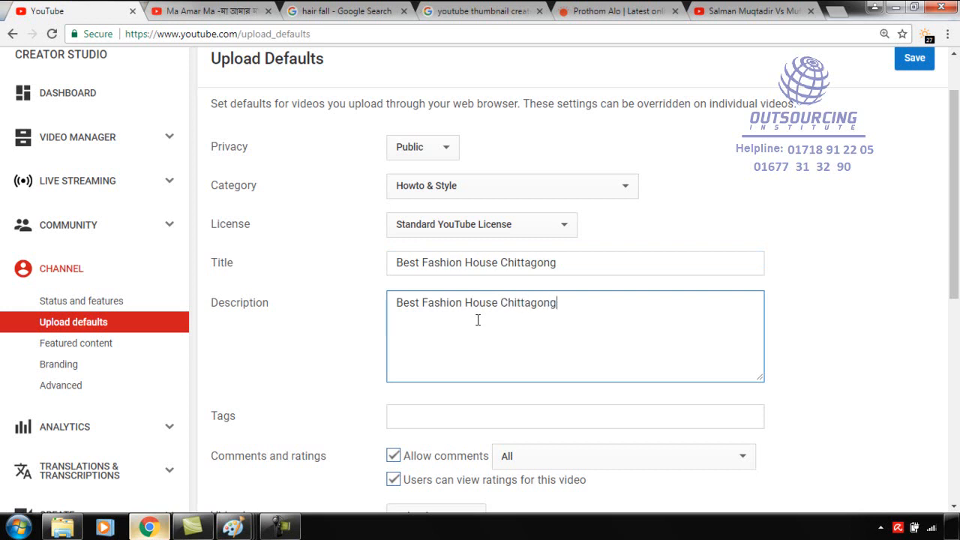
pyautogui.scroll(-1, 498, 358)
pyautogui.click(474, 347)
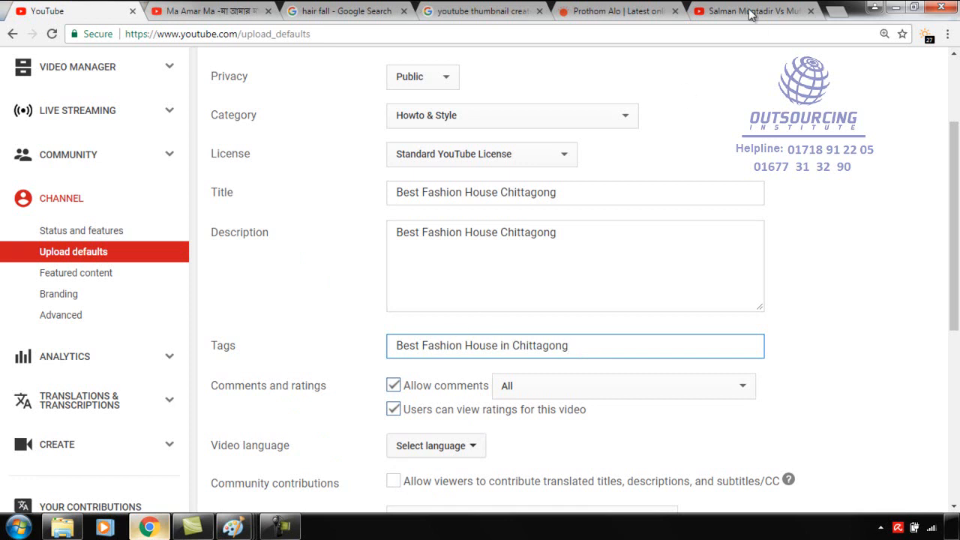
# Search YouTube for "fashion house" from the already open Salman Muqtadir video page.
pyautogui.click(773, 16)
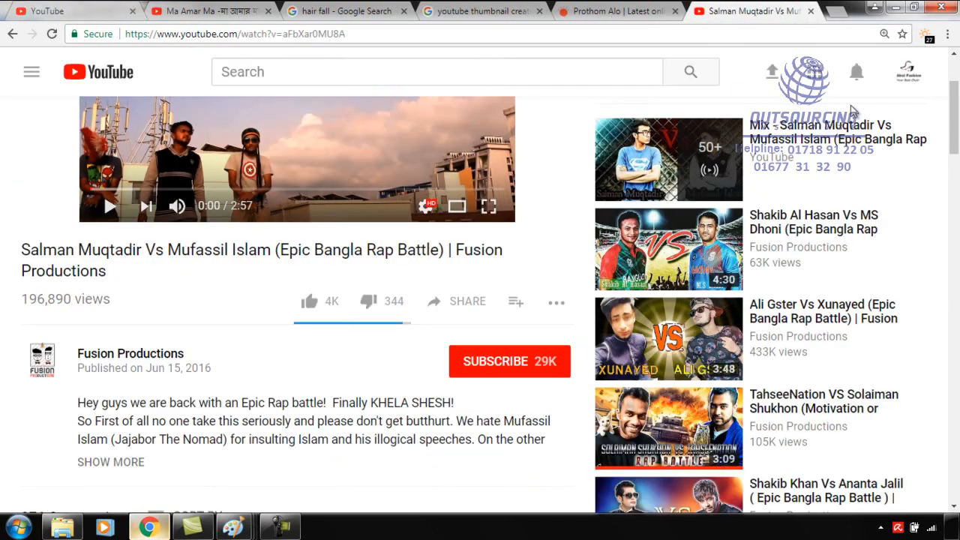
pyautogui.scroll(2, 904, 94)
pyautogui.click(459, 81)
pyautogui.write('fashi')
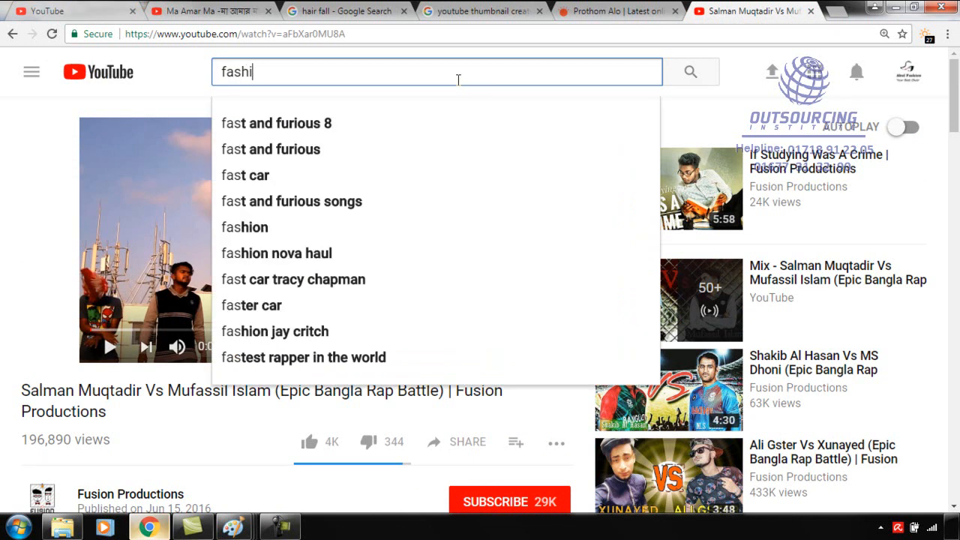
pyautogui.write('on hous')
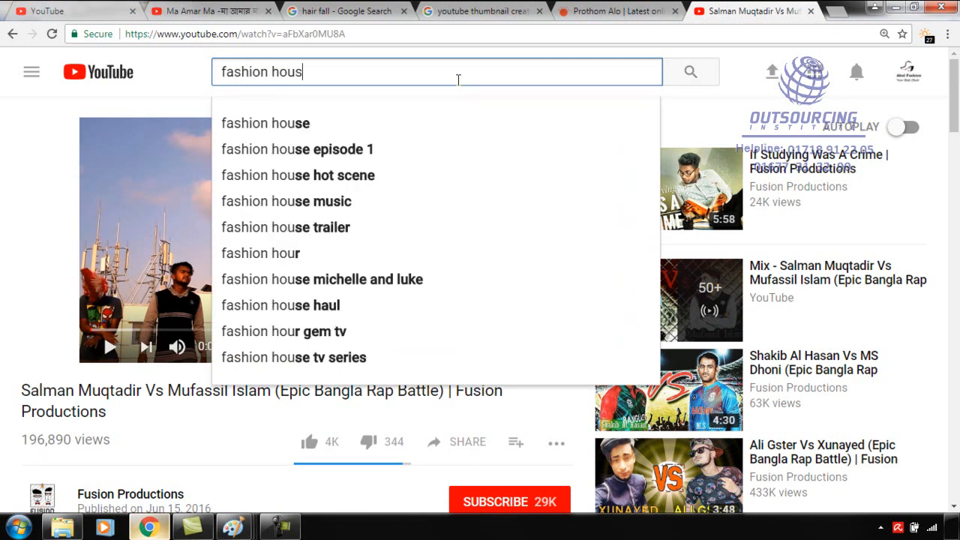
pyautogui.write('e')
pyautogui.press('Return')
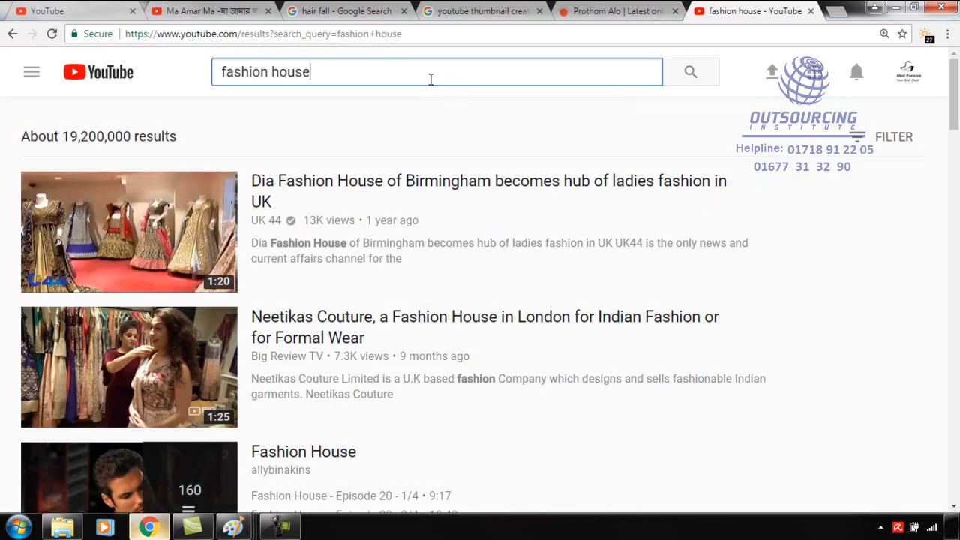
# Extend the YouTube search to "fashion house in banlgadesh".
pyautogui.click(431, 79)
pyautogui.write('in')
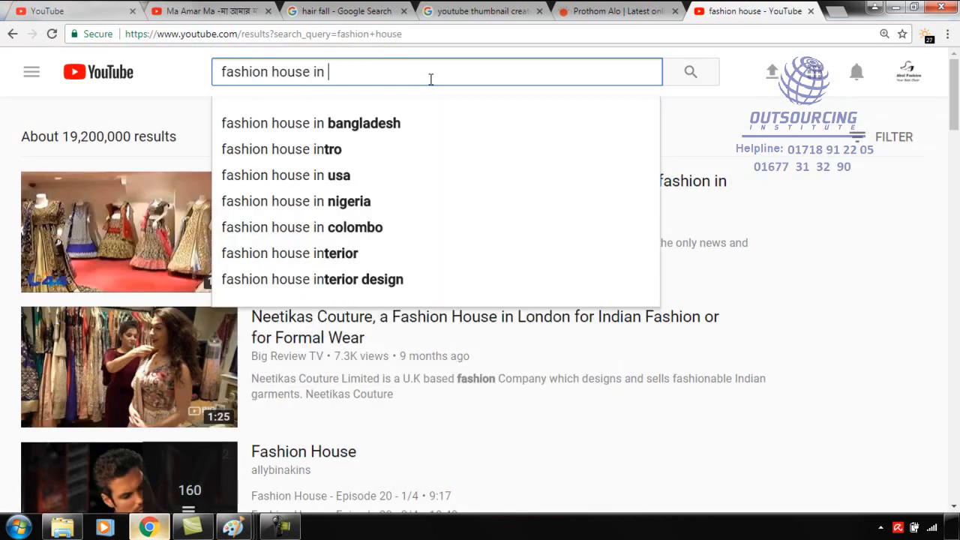
pyautogui.write(' banlgadesh')
pyautogui.press('Return')
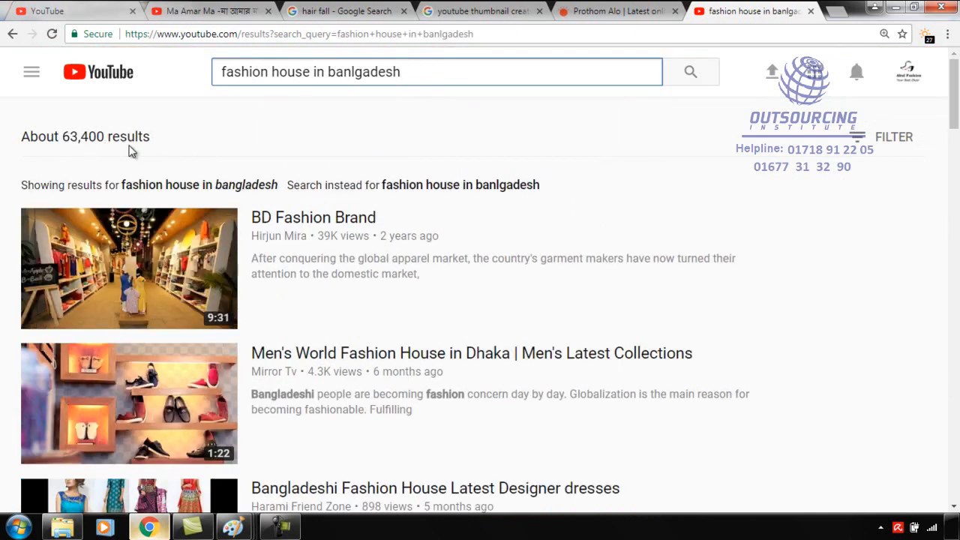
# Look over the video results and filter the search by type to Channel.
pyautogui.scroll(-3, 332, 343)
pyautogui.scroll(1, 332, 343)
pyautogui.scroll(3, 330, 344)
pyautogui.click(860, 143)
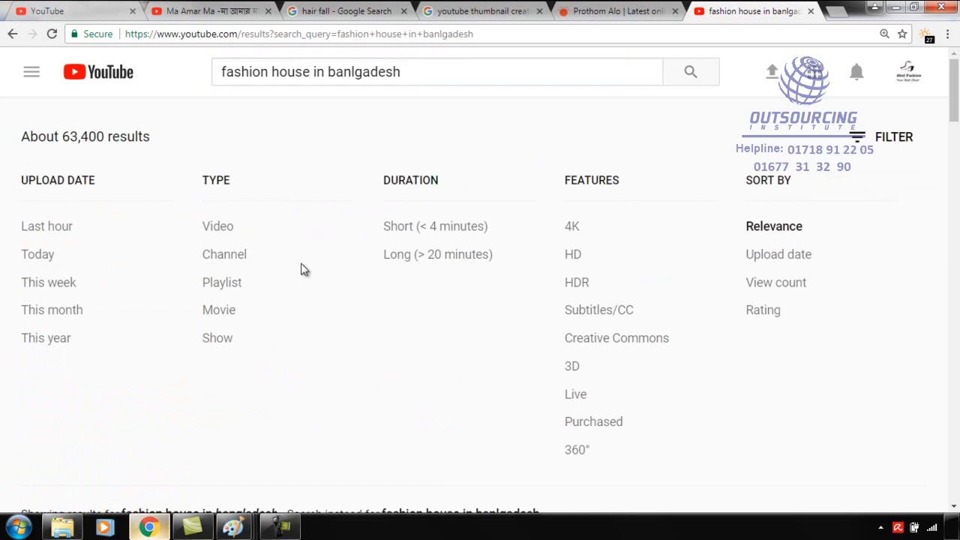
pyautogui.click(224, 254)
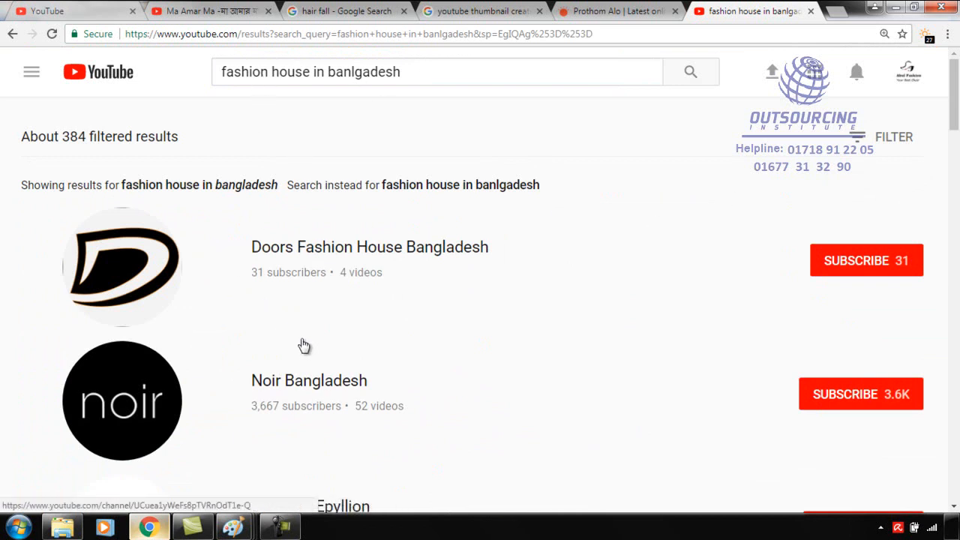
# Examine the names and descriptions of the fashion house channels in the filtered results.
pyautogui.scroll(-3, 307, 351)
pyautogui.scroll(-5, 320, 238)
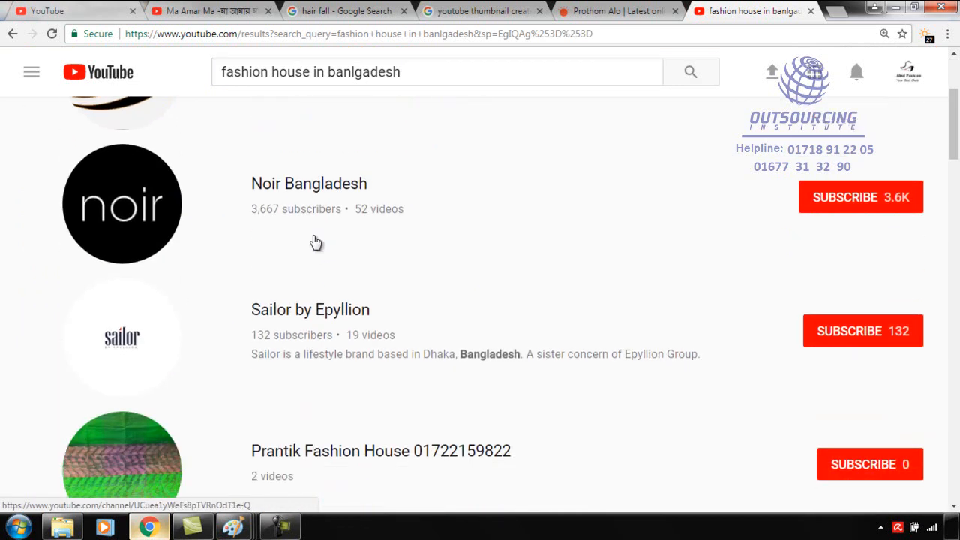
pyautogui.scroll(-3, 318, 251)
pyautogui.scroll(-6, 313, 272)
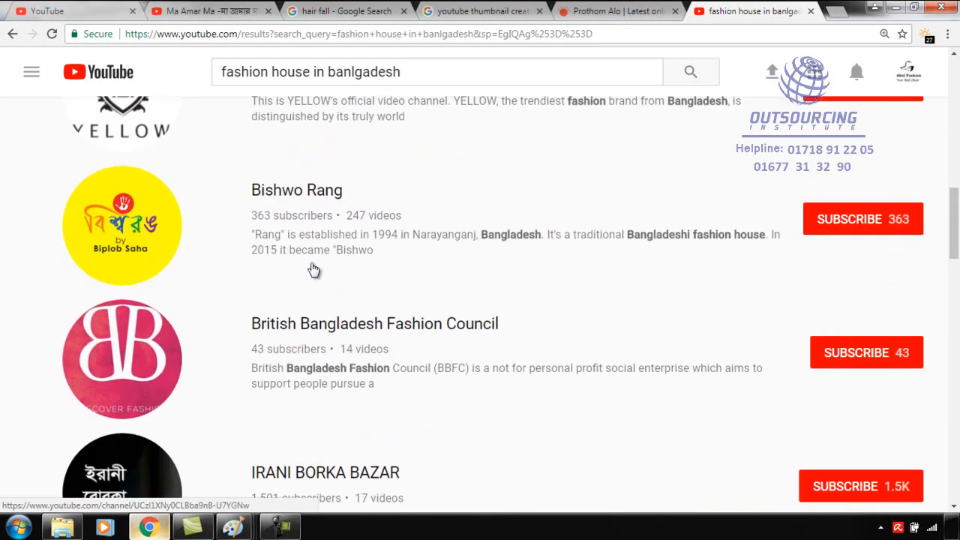
pyautogui.scroll(15, 313, 271)
pyautogui.scroll(-15, 311, 268)
pyautogui.scroll(7, 296, 261)
pyautogui.scroll(5, 293, 256)
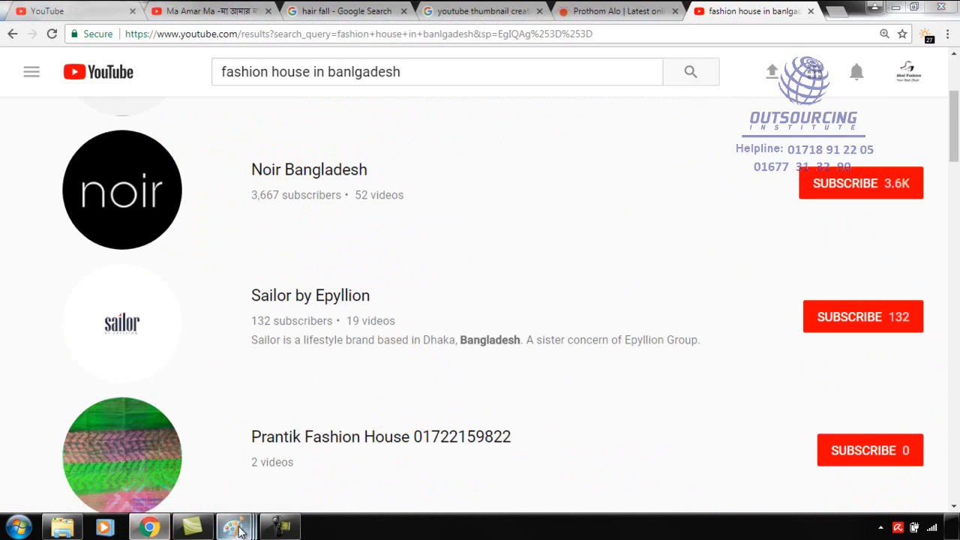
# Return to the Upload Defaults page and clear the default title, keeping the default description and tag.
pyautogui.moveTo(240, 531)
pyautogui.click(345, 11)
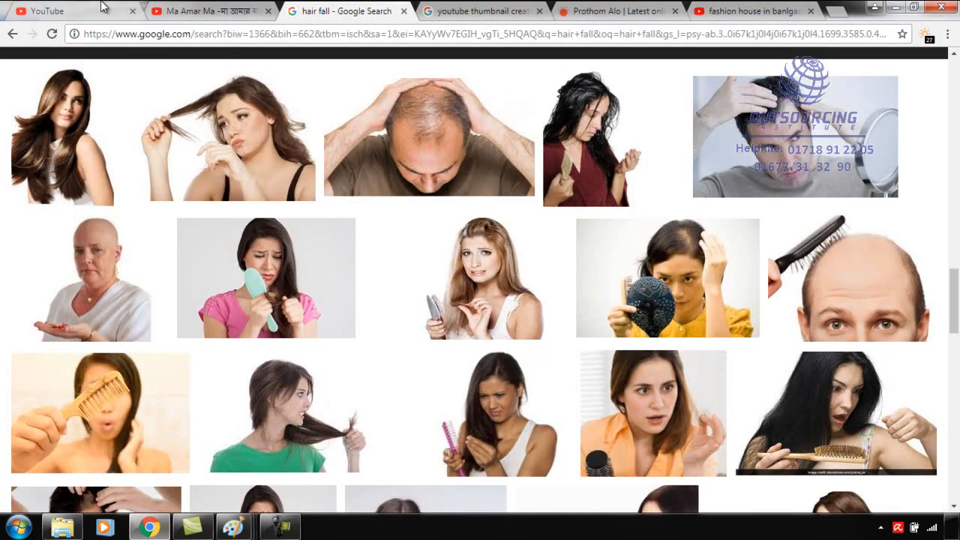
pyautogui.click(96, 6)
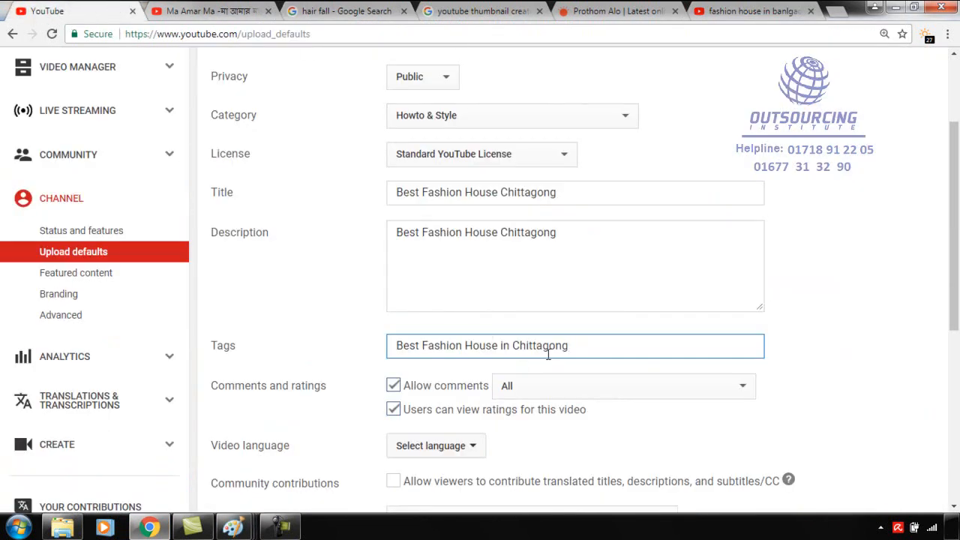
pyautogui.scroll(-2, 495, 382)
pyautogui.scroll(2, 492, 379)
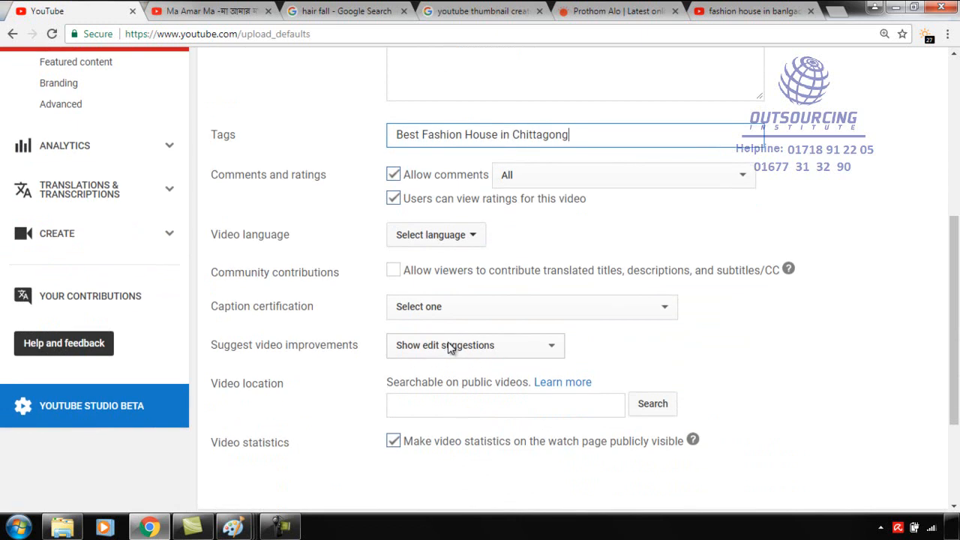
pyautogui.scroll(4, 450, 348)
pyautogui.moveTo(558, 263); pyautogui.dragTo(358, 276)
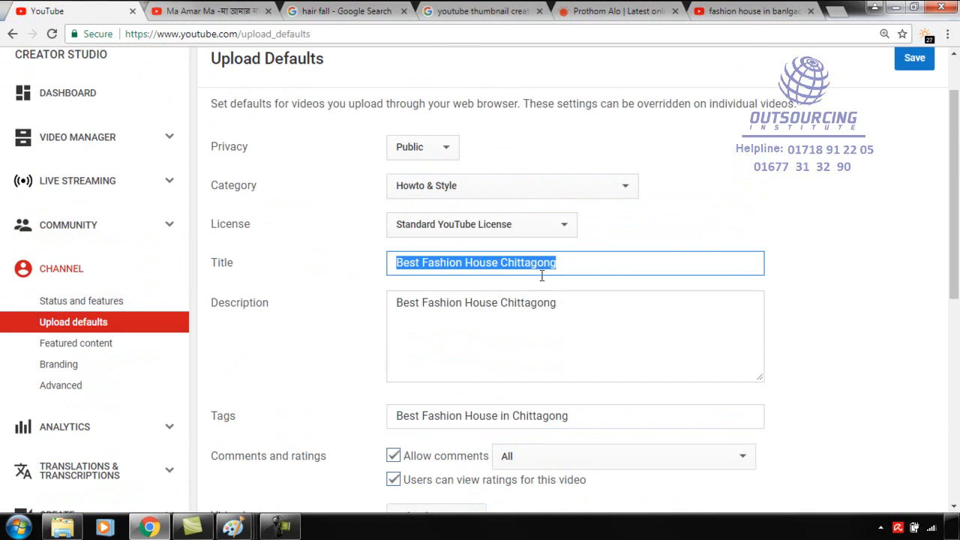
pyautogui.press('BackSpace')
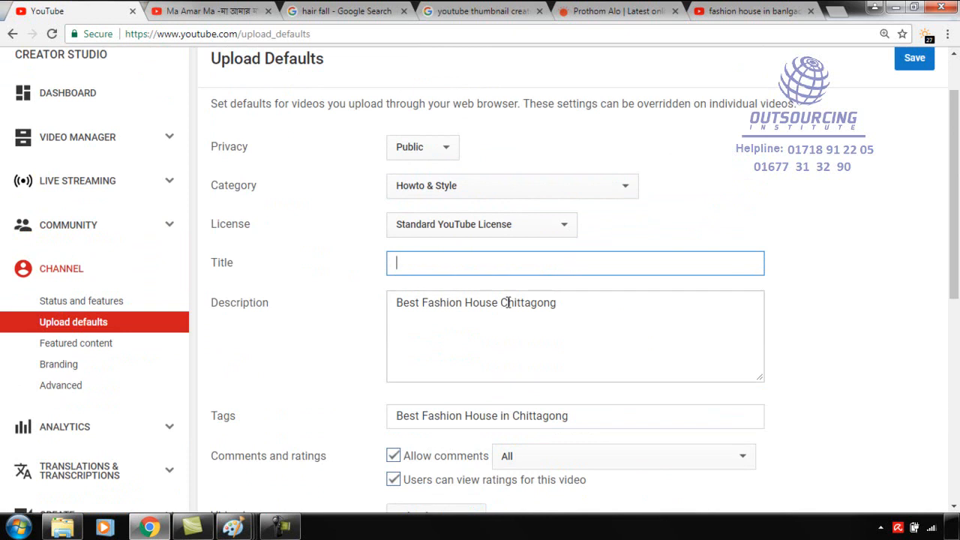
pyautogui.click(418, 303)
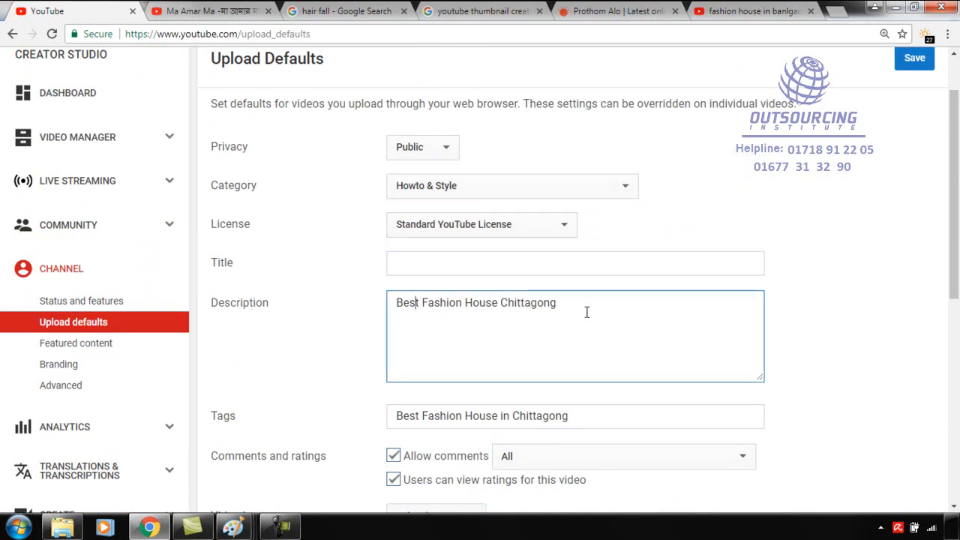
# Review the remaining upload default options and save the upload defaults.
pyautogui.scroll(-2, 526, 335)
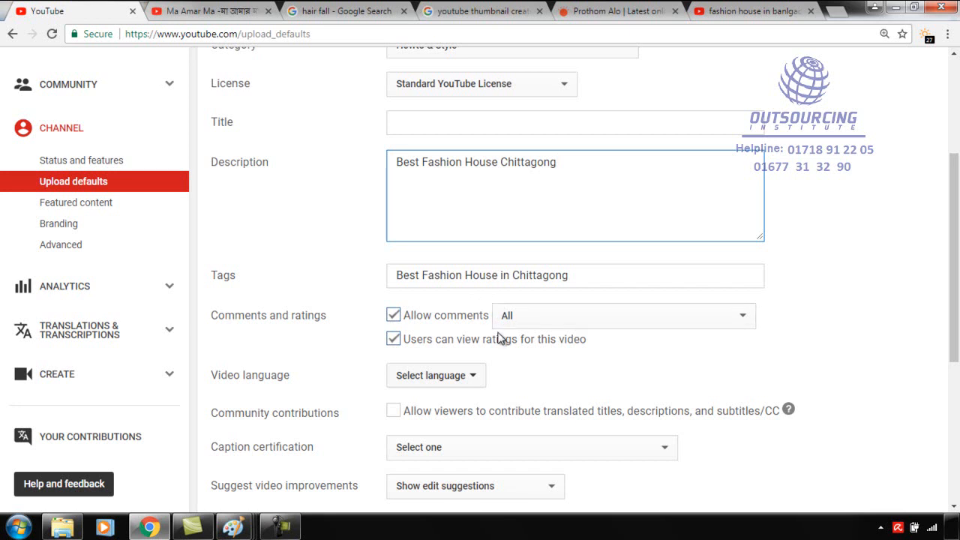
pyautogui.scroll(-2, 503, 339)
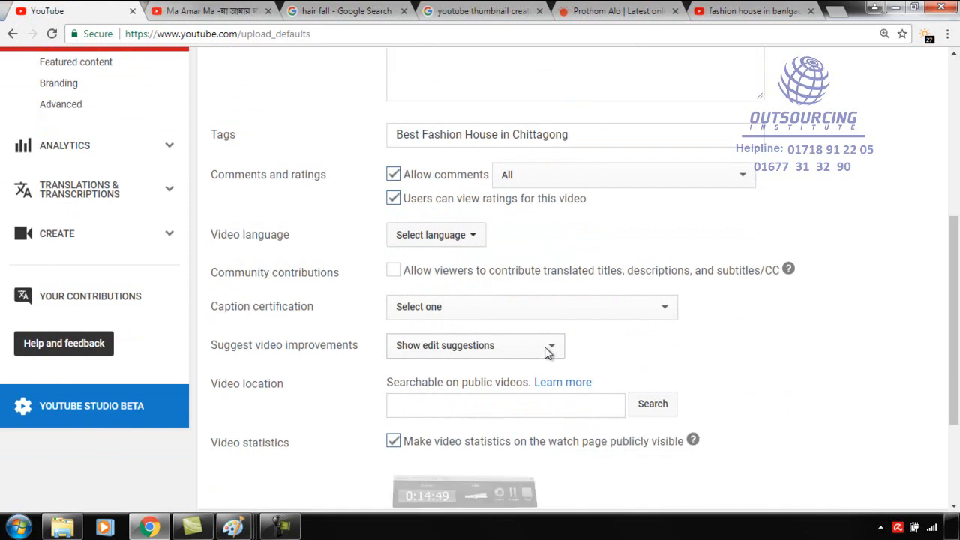
pyautogui.scroll(-3, 524, 342)
pyautogui.scroll(4, 528, 341)
pyautogui.scroll(4, 528, 344)
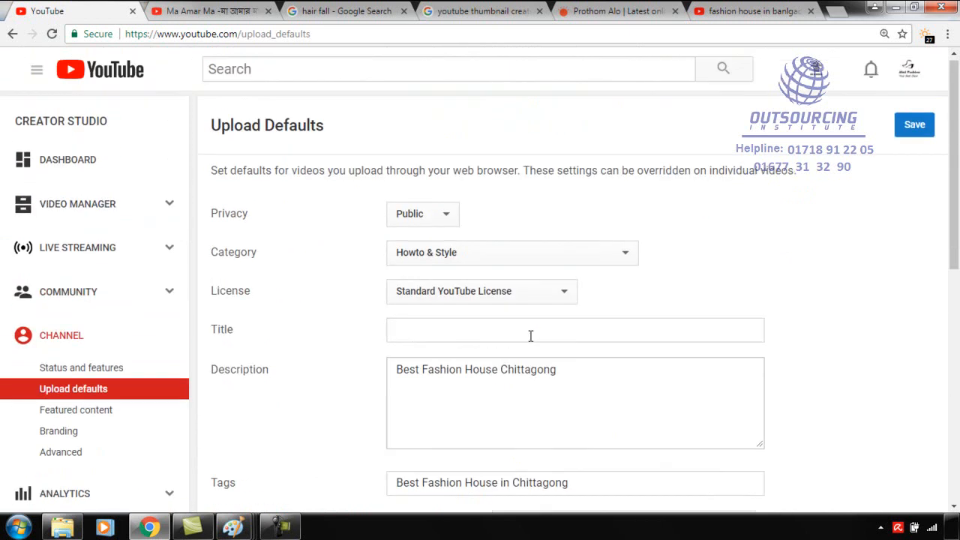
pyautogui.click(914, 129)
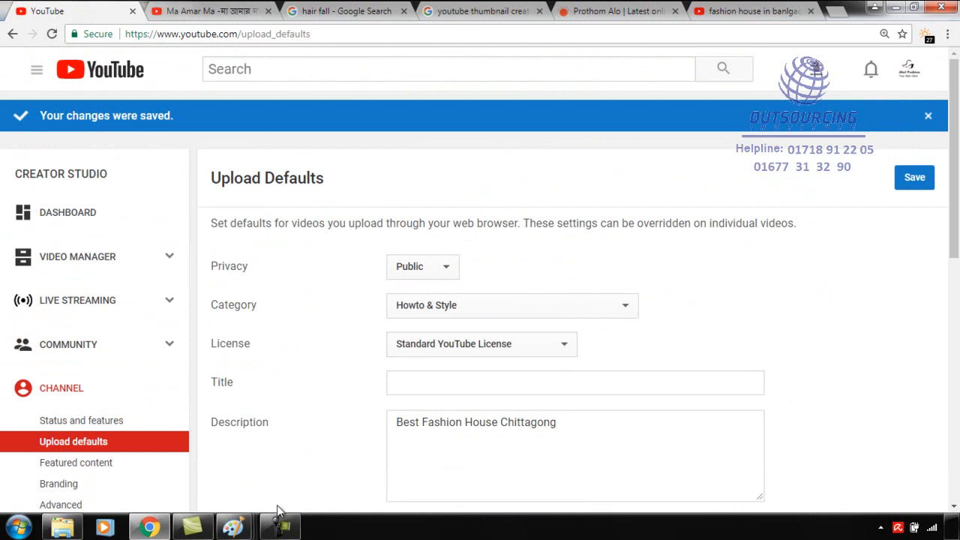
# Switch to the Channel SEO notes in Paint and handwrite an underlined "video" with "Channel" below it, left of the list.
pyautogui.moveTo(242, 528)
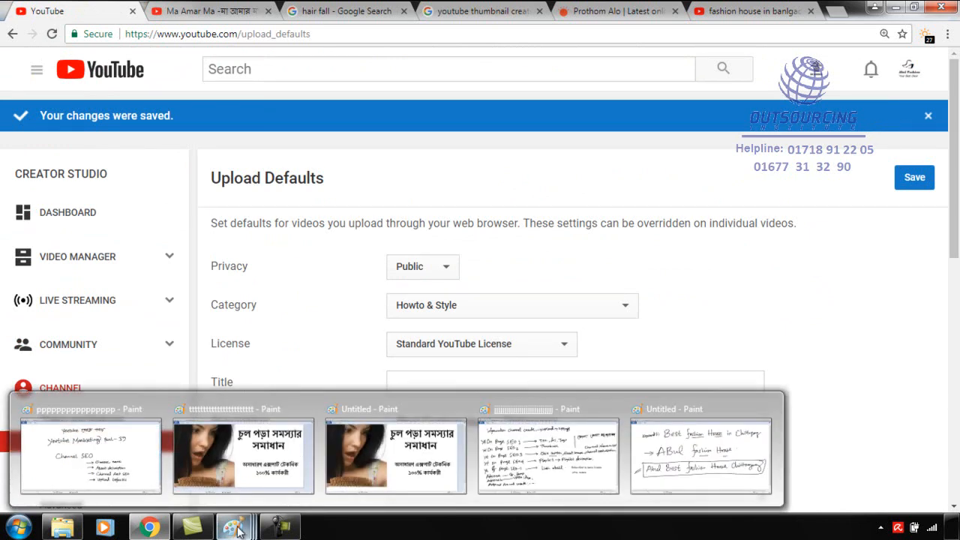
pyautogui.click(91, 465)
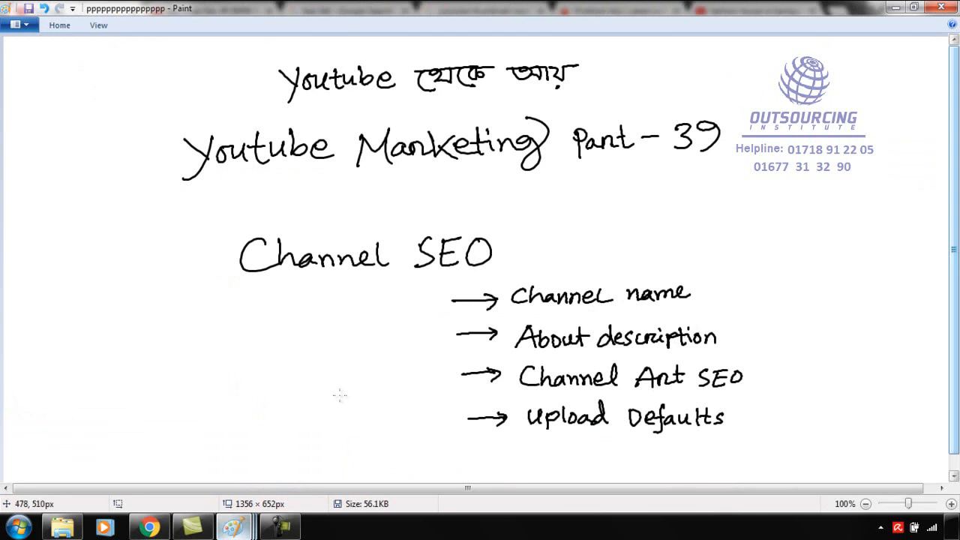
pyautogui.click(266, 189)
pyautogui.moveTo(41, 327)
pyautogui.mouseDown()
pyautogui.moveTo(54, 336)
pyautogui.moveTo(56, 325)
pyautogui.mouseUp()
pyautogui.click(57, 315)
pyautogui.moveTo(60, 325)
pyautogui.mouseDown()
pyautogui.moveTo(64, 336)
pyautogui.moveTo(106, 302)
pyautogui.mouseUp()
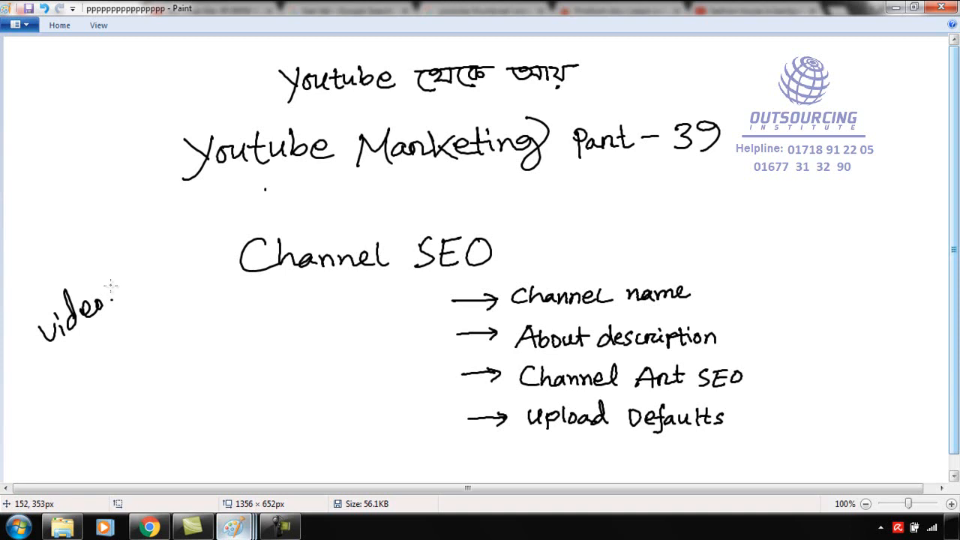
pyautogui.moveTo(56, 351); pyautogui.dragTo(118, 317)
pyautogui.moveTo(83, 358)
pyautogui.mouseDown()
pyautogui.moveTo(72, 363)
pyautogui.moveTo(104, 368)
pyautogui.moveTo(153, 318)
pyautogui.moveTo(161, 347)
pyautogui.mouseUp()
pyautogui.click(171, 329)
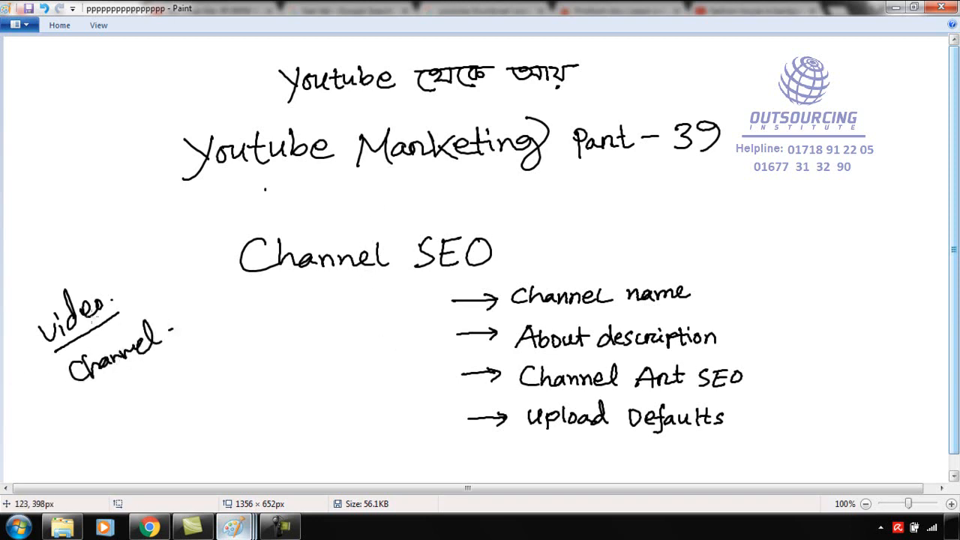